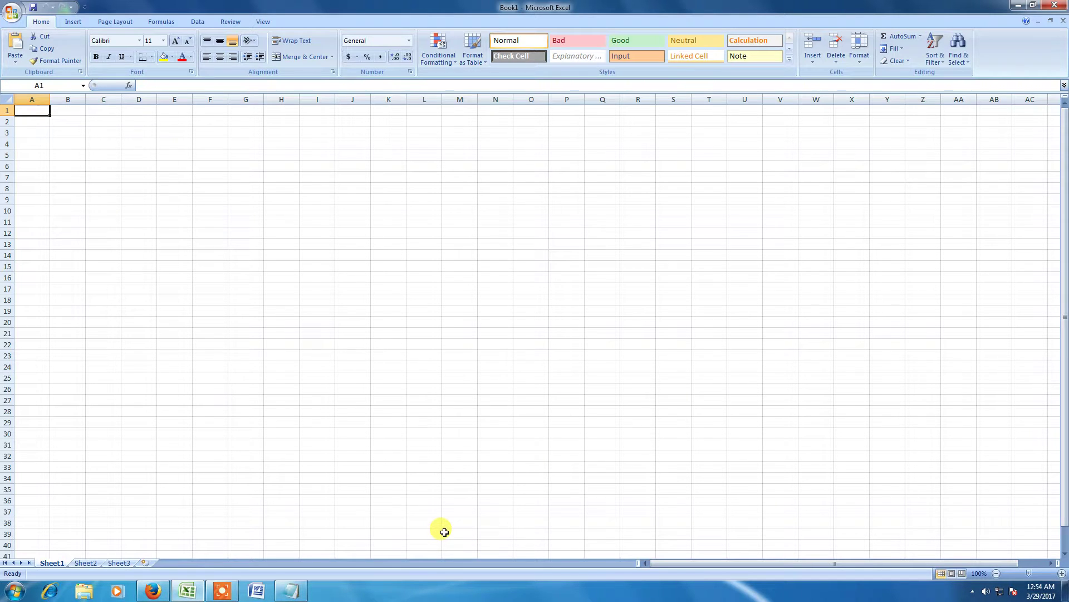
# Paste both hyphenated card numbers from the Notepad file into A1:A2 and widen column A to fit.
pyautogui.click(299, 595)
pyautogui.moveTo(296, 74); pyautogui.dragTo(177, 65)
pyautogui.hotkey('ctrl', 'c')
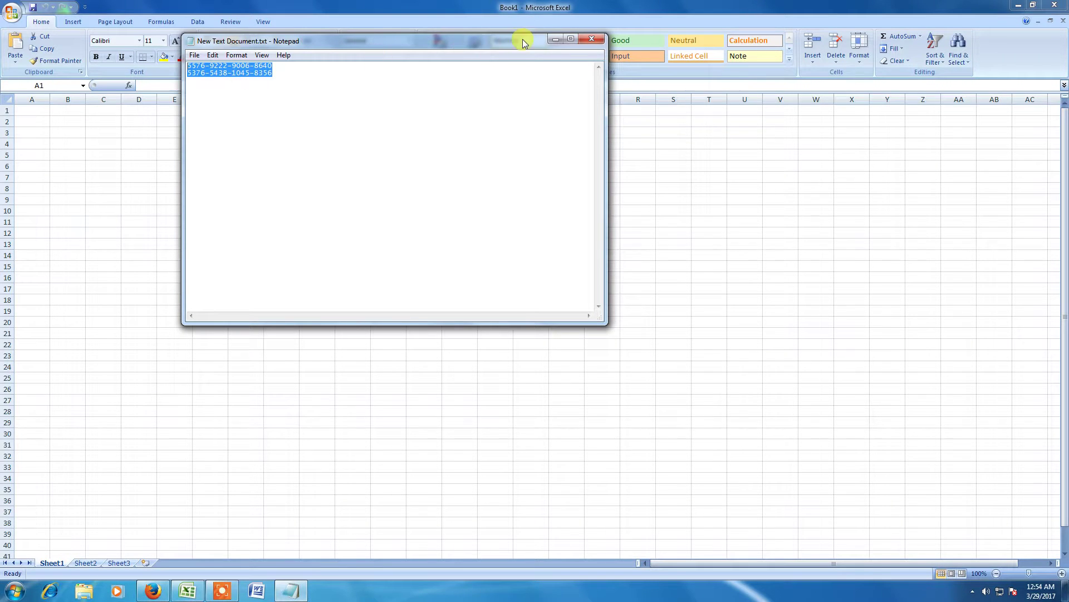
pyautogui.click(556, 38)
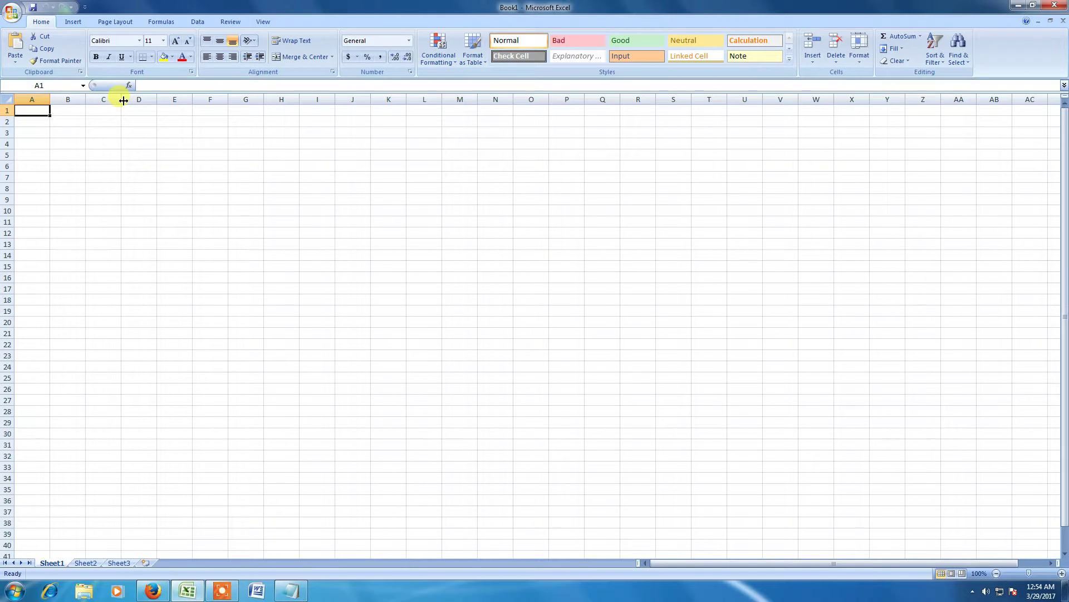
pyautogui.hotkey('ctrl', 'v')
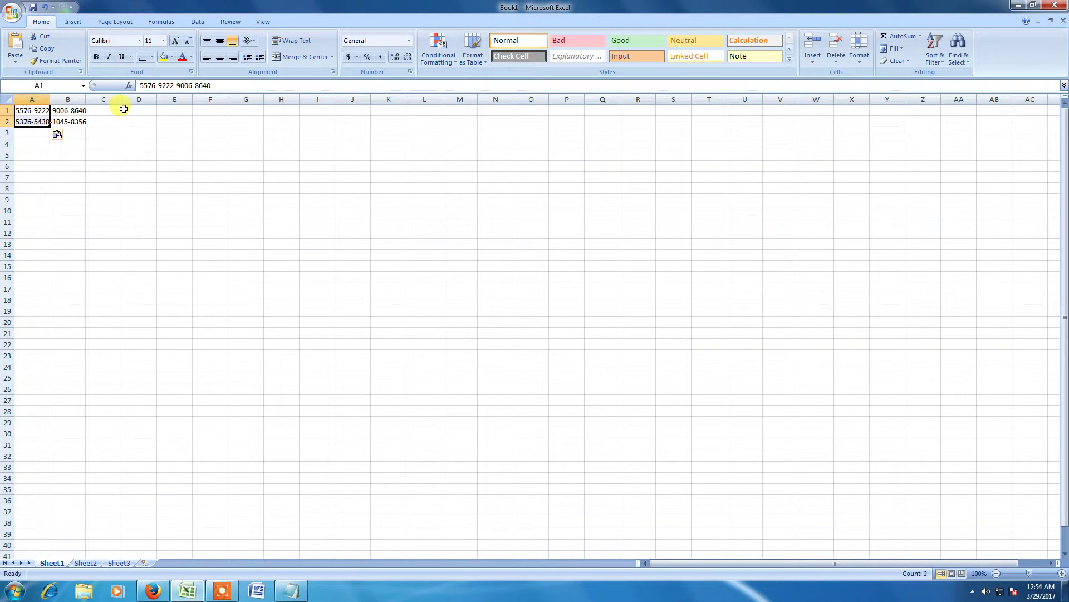
pyautogui.click(167, 155)
pyautogui.moveTo(49, 100); pyautogui.dragTo(108, 101)
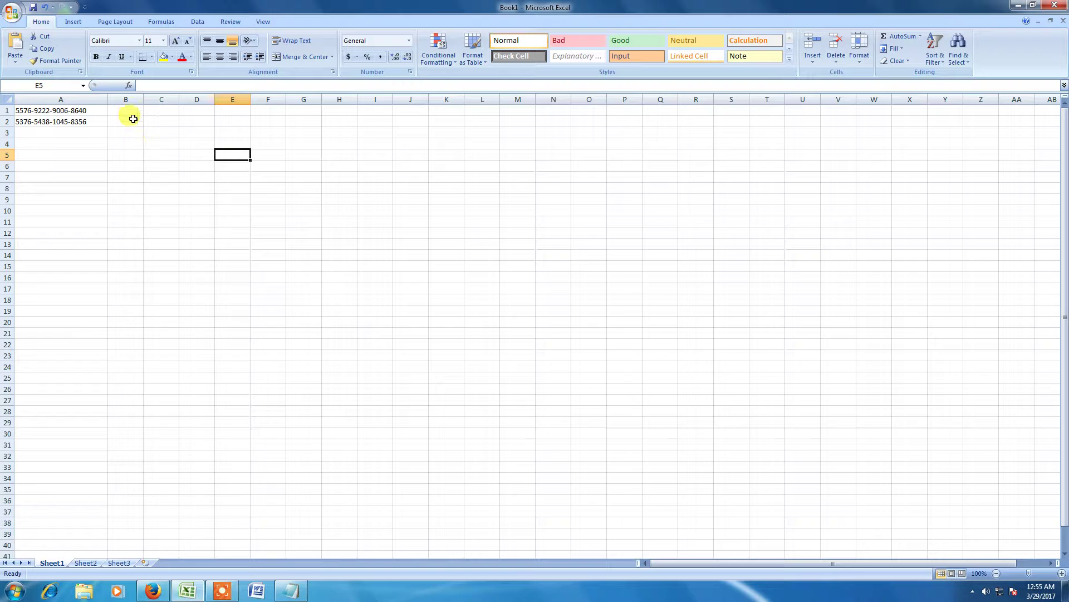
# Label C1 'DIGIT NO' and C2 'CREDIT CARD'.
pyautogui.click(155, 109)
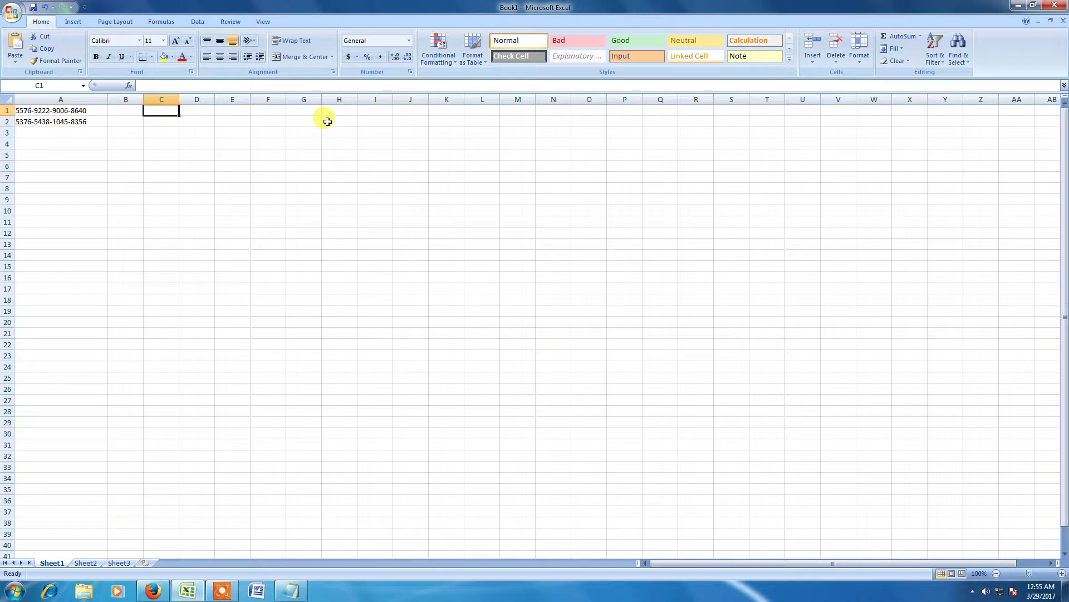
pyautogui.write('DIGIT NO')
pyautogui.press('Return')
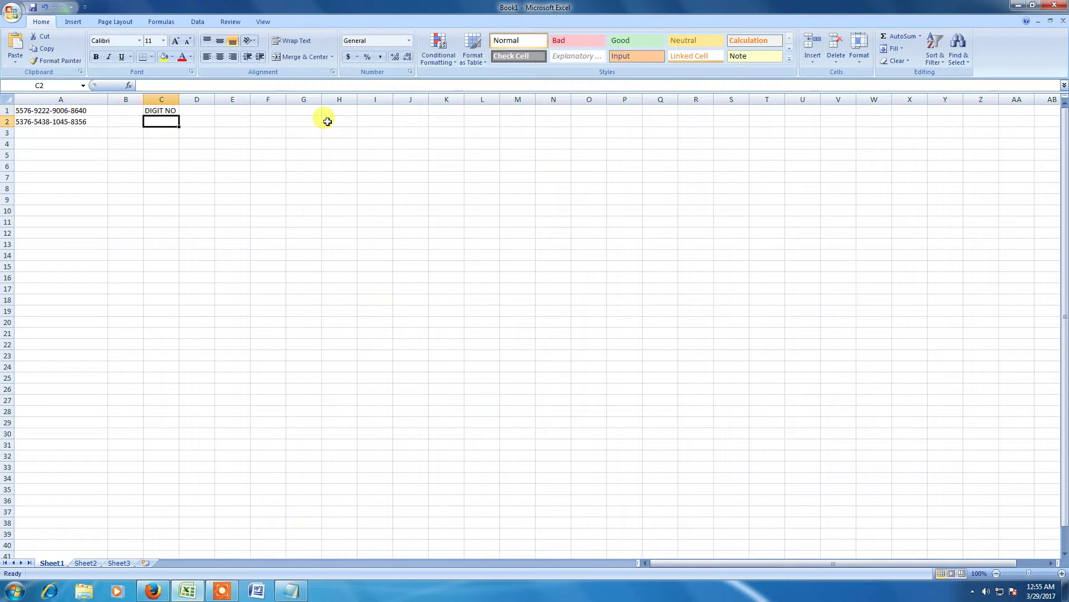
pyautogui.write('CRE')
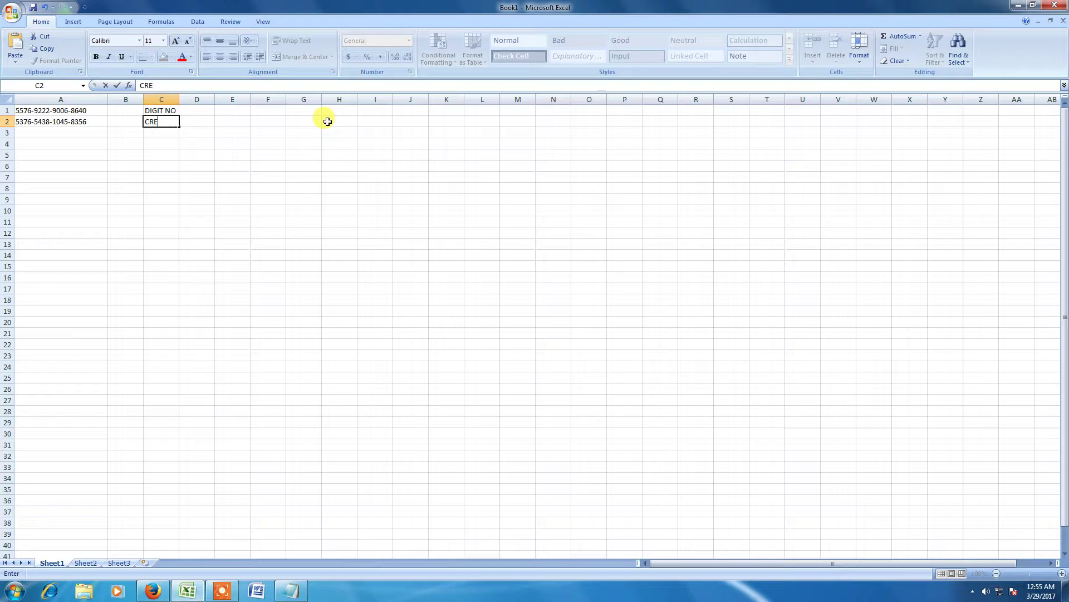
pyautogui.write('DIT CARD')
pyautogui.press('Return')
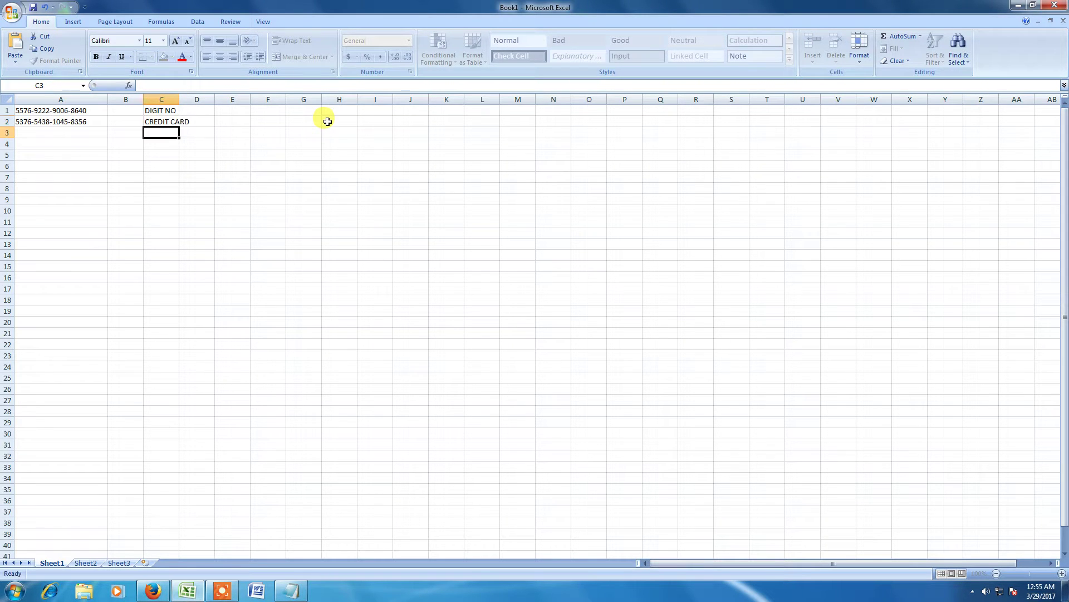
# Label C4 'GANJIL' and C6 'GENAP'.
pyautogui.press('Return')
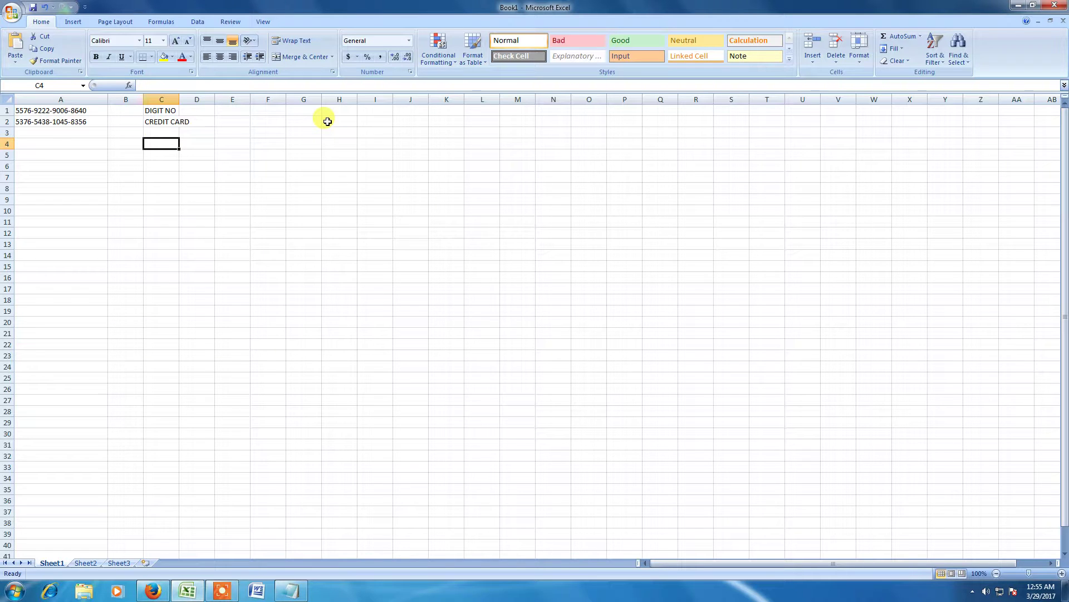
pyautogui.write('GANJIL')
pyautogui.press('Return')
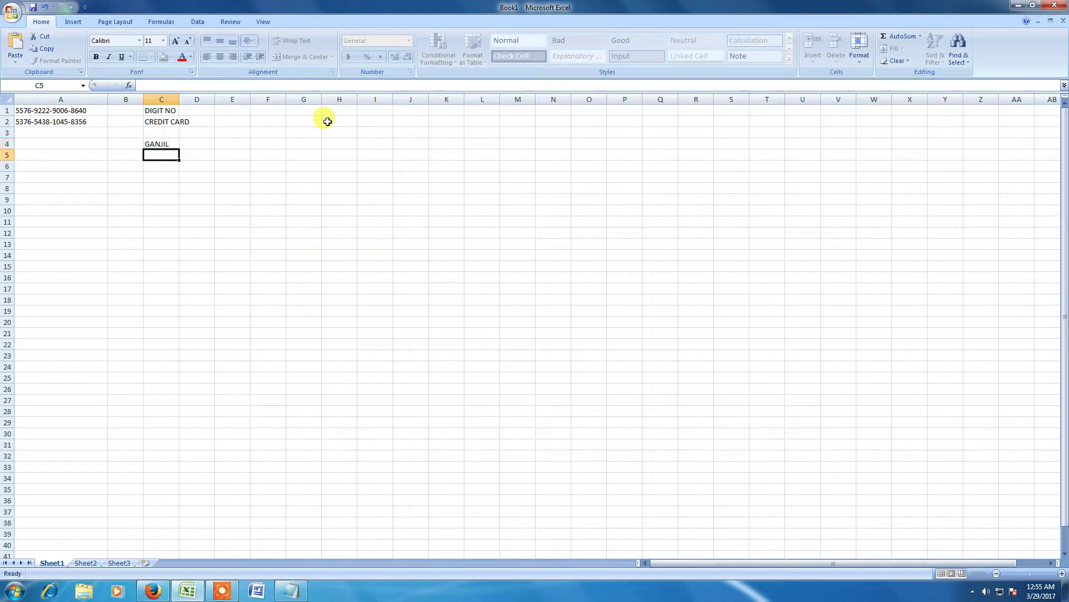
pyautogui.press('Return')
pyautogui.write('GE')
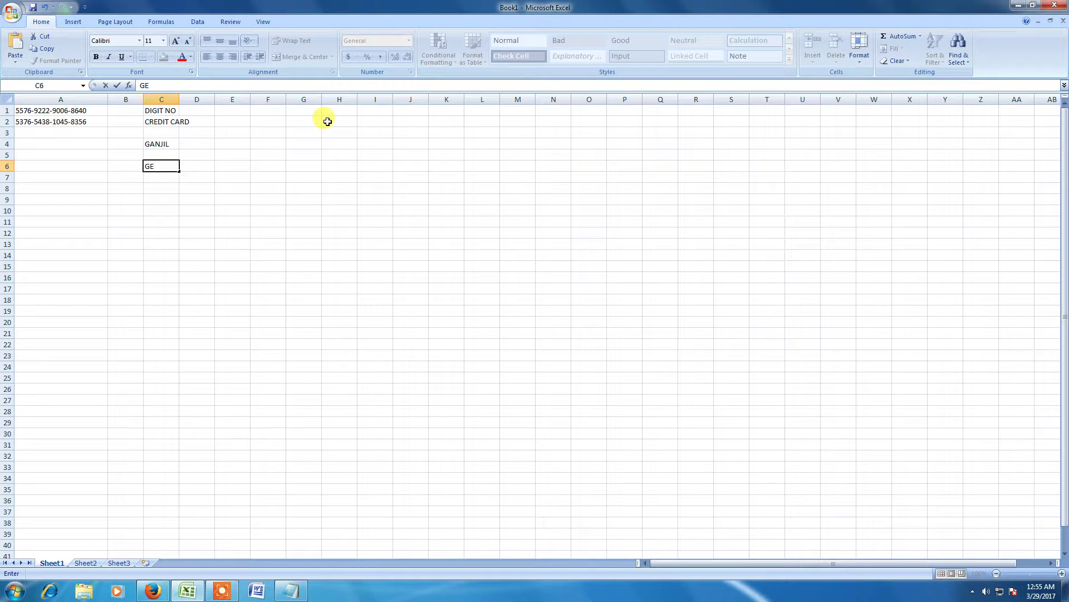
pyautogui.write('PNAP')
pyautogui.press('BackSpace')
pyautogui.press('BackSpace')
pyautogui.press('BackSpace')
pyautogui.write('NAP')
pyautogui.press('Return')
# Widen column C so 'CREDIT CARD' fits.
pyautogui.press('Up')
pyautogui.press('Up')
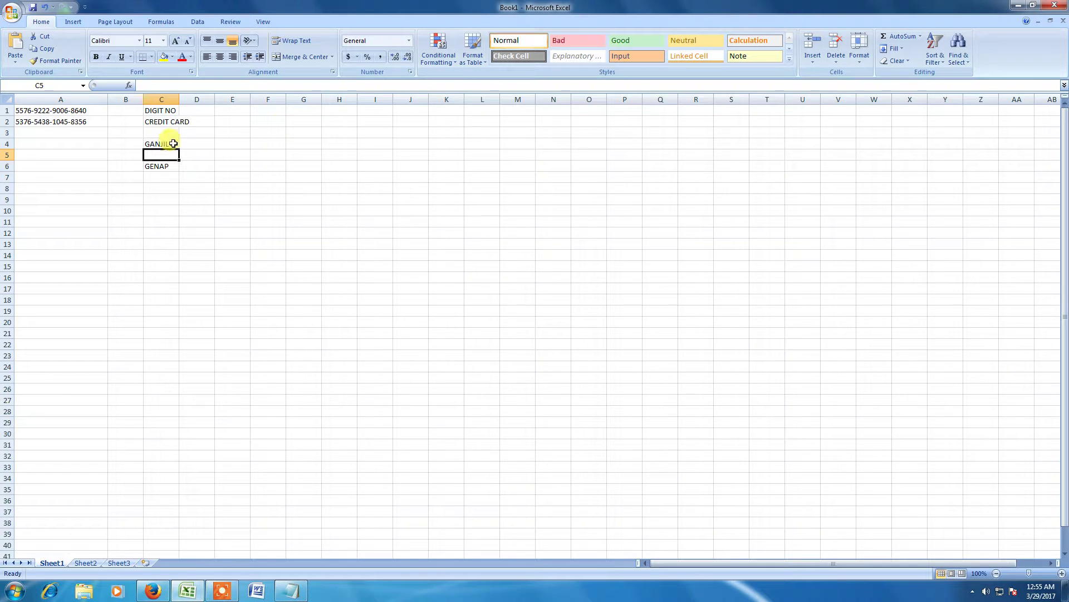
pyautogui.click(170, 99)
pyautogui.click(193, 110)
pyautogui.moveTo(179, 99); pyautogui.dragTo(198, 99)
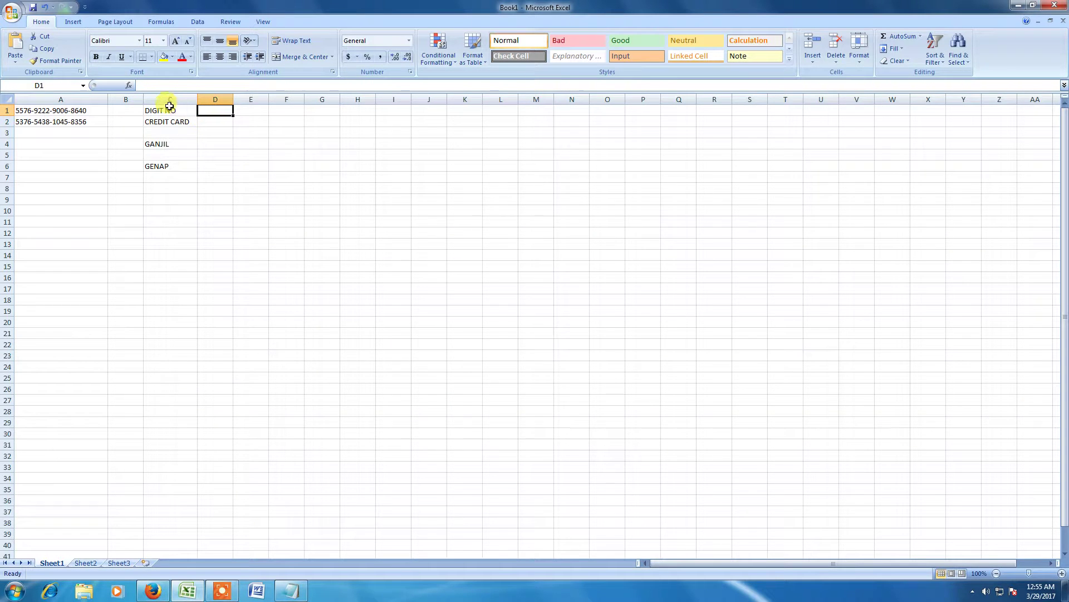
# Number the digit positions 1 to 16 across D1:S1 using a 1, 2 fill series.
pyautogui.click(210, 108)
pyautogui.write('1')
pyautogui.press('Return')
pyautogui.press('Up')
pyautogui.moveTo(235, 117)
pyautogui.mouseDown()
pyautogui.moveTo(251, 127)
pyautogui.moveTo(219, 110)
pyautogui.mouseUp()
pyautogui.click(245, 111)
pyautogui.write('2')
pyautogui.press('Return')
pyautogui.moveTo(210, 110); pyautogui.dragTo(774, 113)
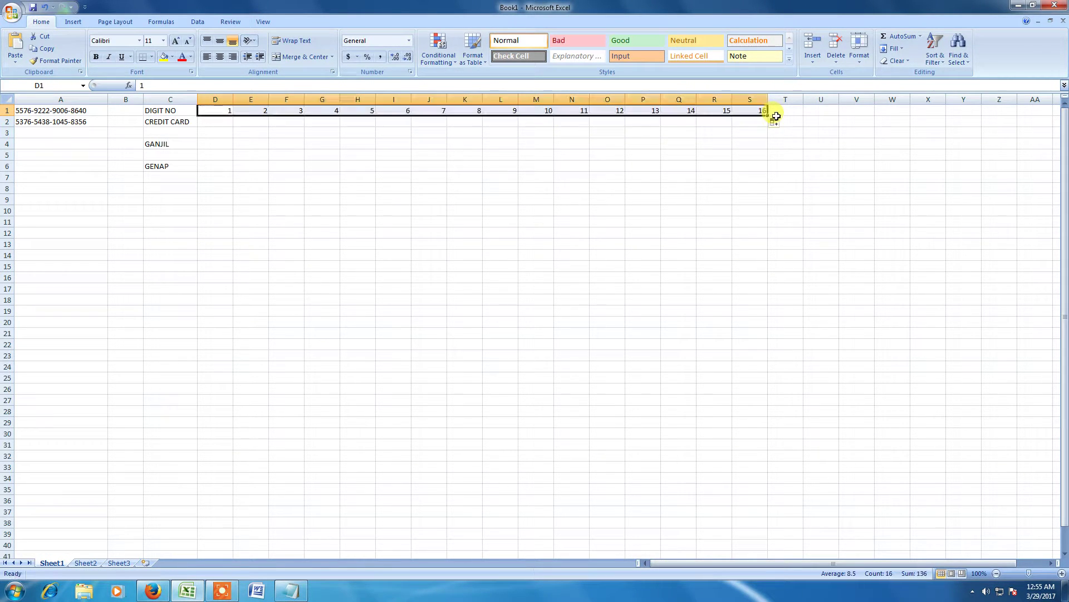
# Narrow columns D through S to fit single digits.
pyautogui.click(222, 98)
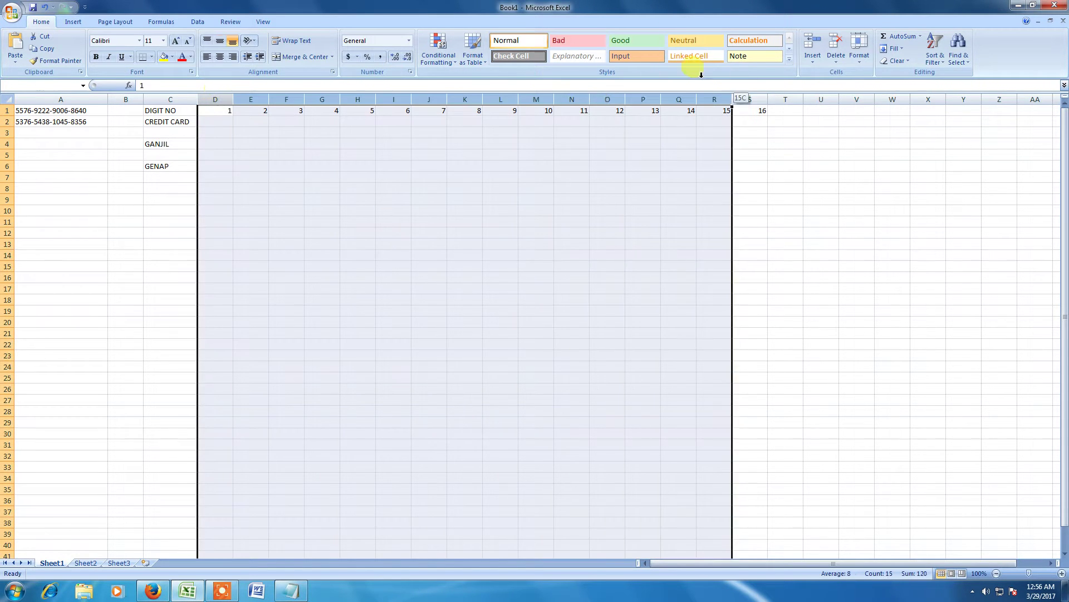
pyautogui.moveTo(223, 99); pyautogui.dragTo(750, 99)
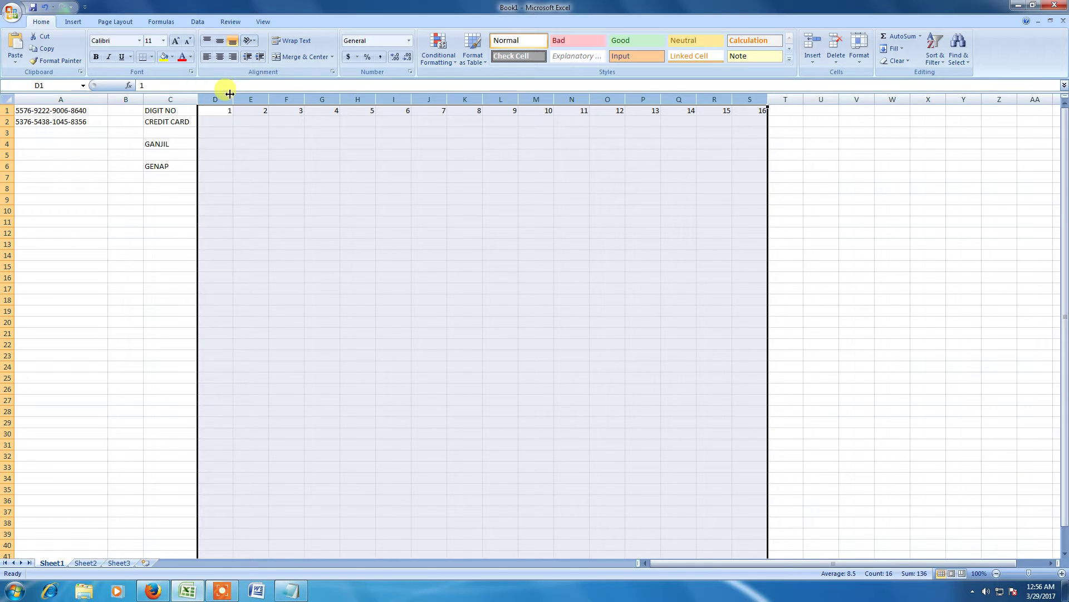
pyautogui.moveTo(230, 96); pyautogui.dragTo(213, 95)
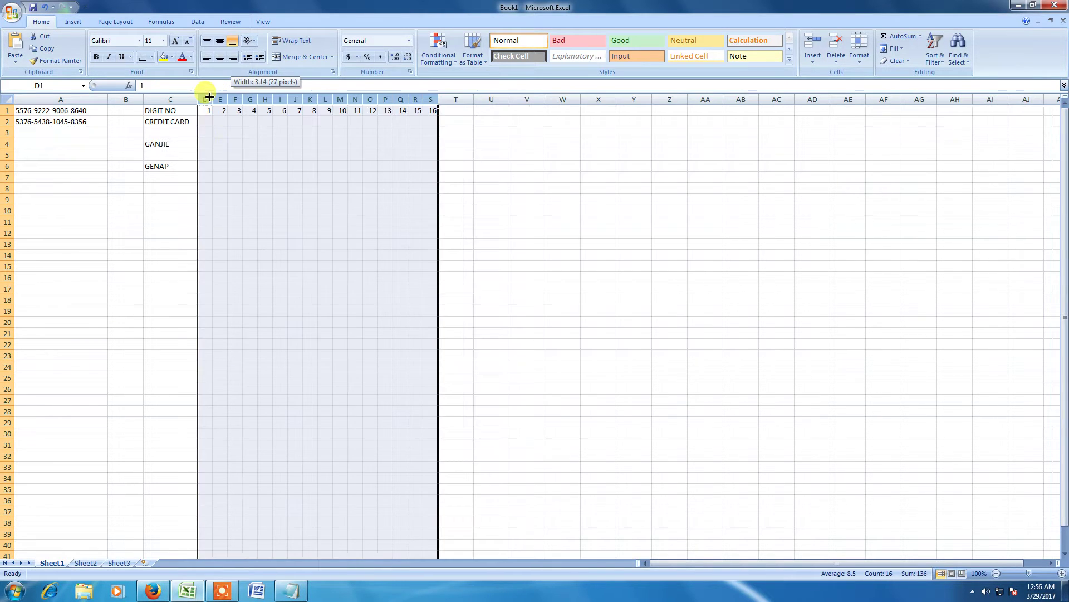
pyautogui.click(528, 130)
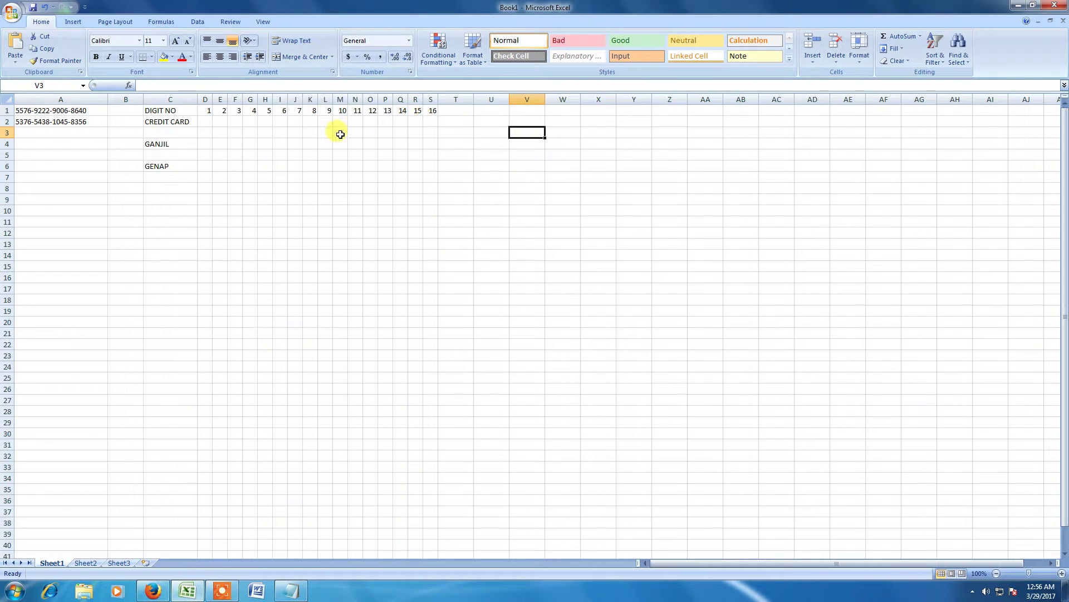
# Enter the first eight card digits 5, 5, 7, 6, 9, 2, 2, 2 into D2:K2.
pyautogui.click(206, 123)
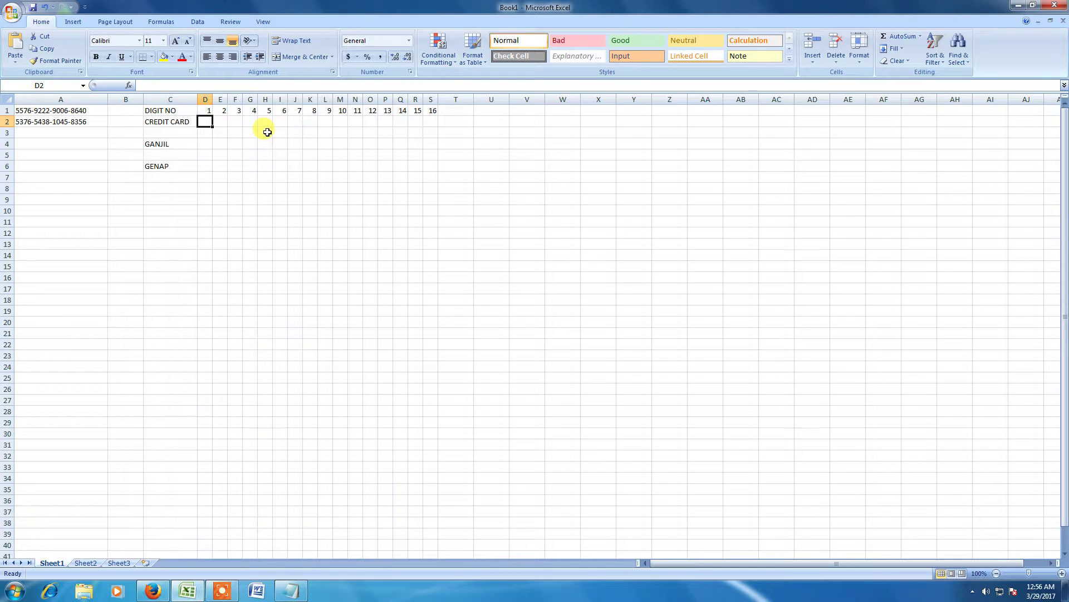
pyautogui.write('5')
pyautogui.press('Tab')
pyautogui.write('5')
pyautogui.press('Tab')
pyautogui.write('7')
pyautogui.press('Tab')
pyautogui.write('6')
pyautogui.press('Tab')
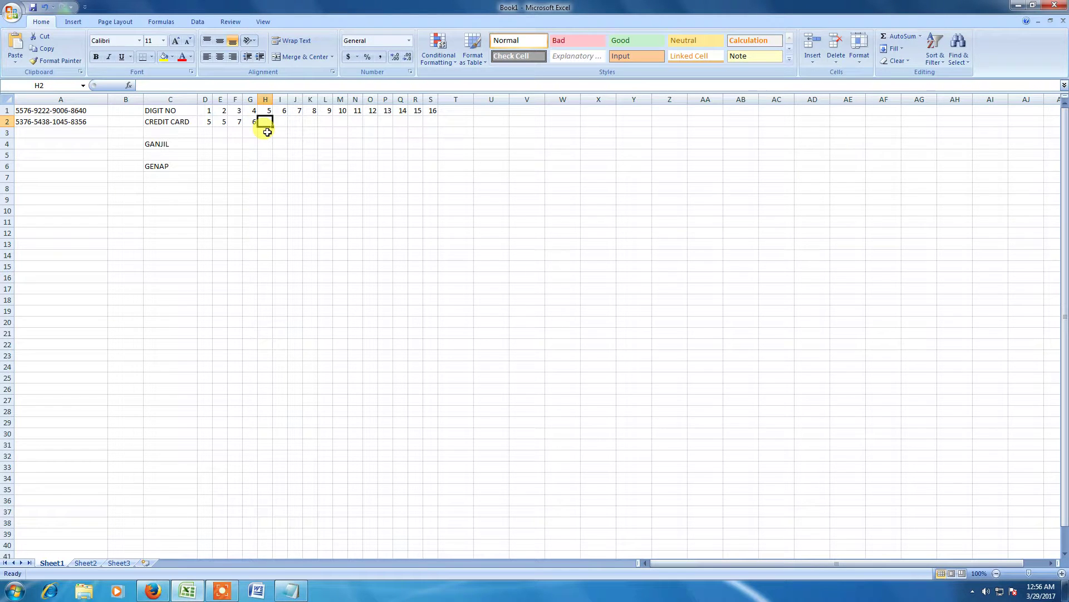
pyautogui.write('9')
pyautogui.press('Tab')
pyautogui.write('2')
pyautogui.press('Tab')
pyautogui.write('2')
pyautogui.press('Tab')
pyautogui.write('2')
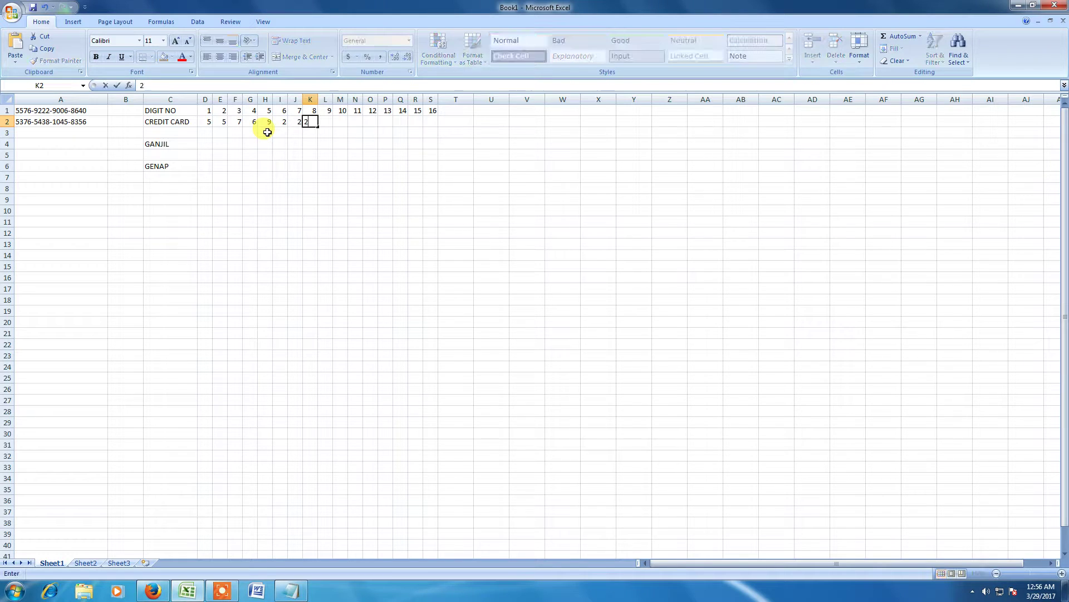
pyautogui.press('Tab')
# Enter the remaining digits 9, 0, 0, 6, 8, 6, 4, 0 into L2:S2.
pyautogui.write('9')
pyautogui.press('Tab')
pyautogui.write('0')
pyautogui.press('Tab')
pyautogui.write('0')
pyautogui.press('Tab')
pyautogui.write('6')
pyautogui.press('Tab')
pyautogui.write('8')
pyautogui.press('Tab')
pyautogui.write('6')
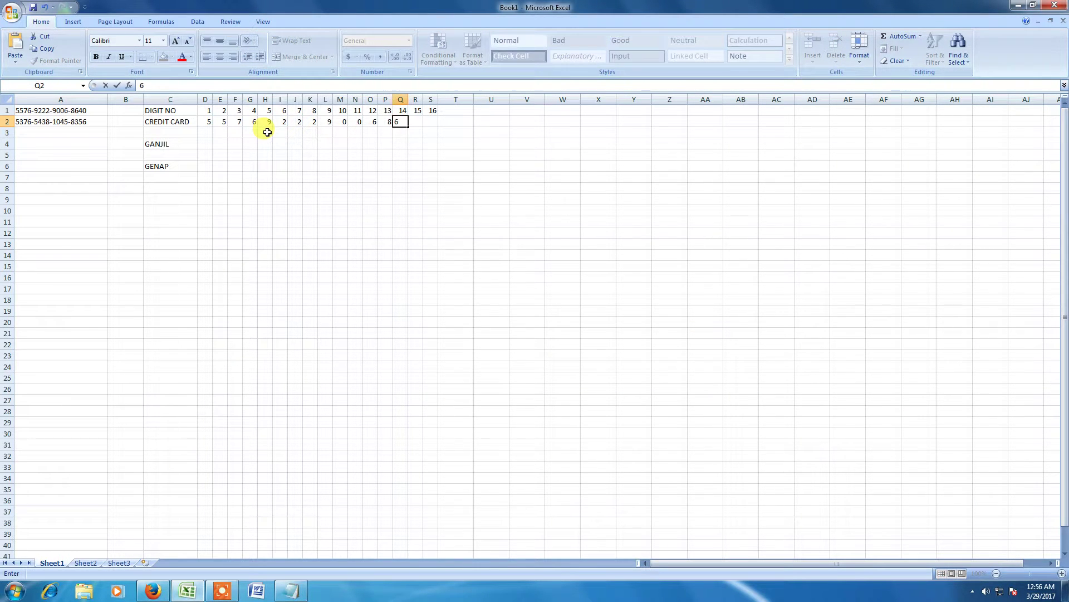
pyautogui.press('Tab')
pyautogui.write('4')
pyautogui.press('Tab')
pyautogui.write('0')
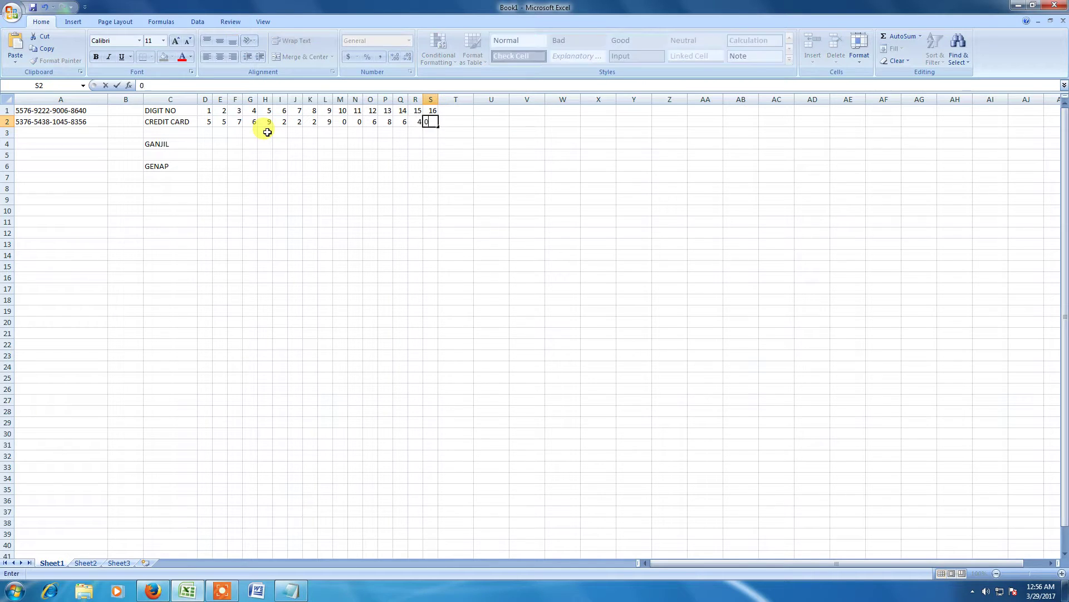
pyautogui.press('Return')
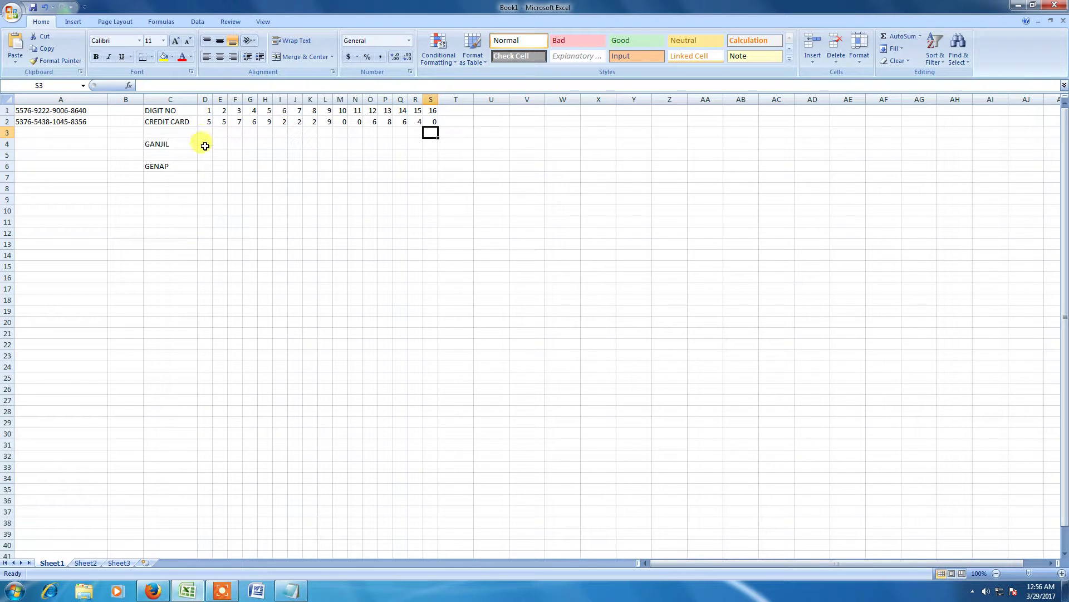
# Enter the formula =D2 in D4 to mirror the first card digit.
pyautogui.click(206, 143)
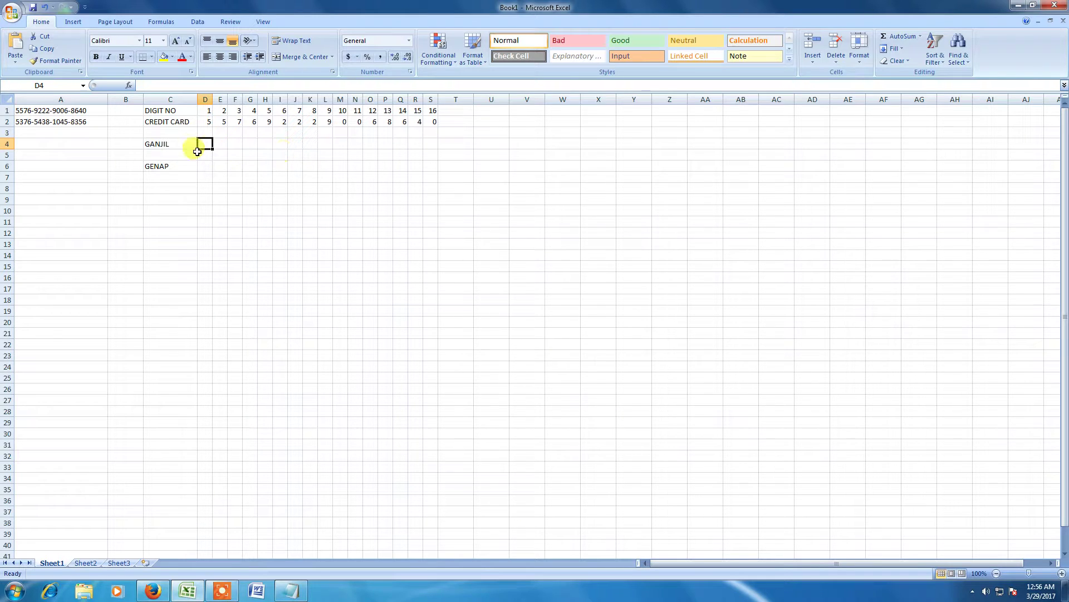
pyautogui.click(204, 121)
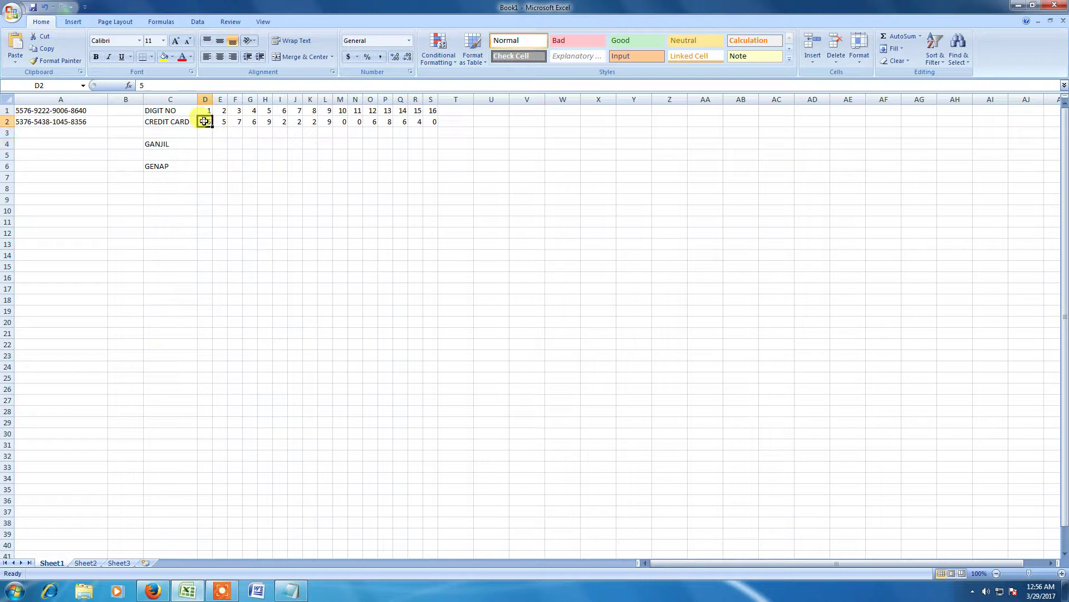
pyautogui.click(222, 121)
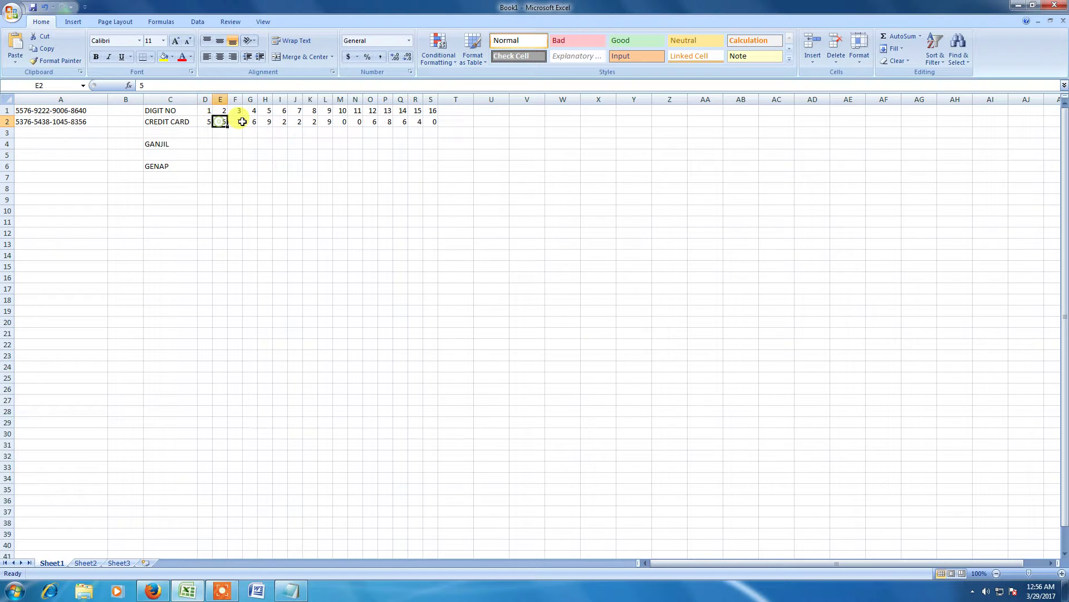
pyautogui.click(238, 121)
pyautogui.click(206, 143)
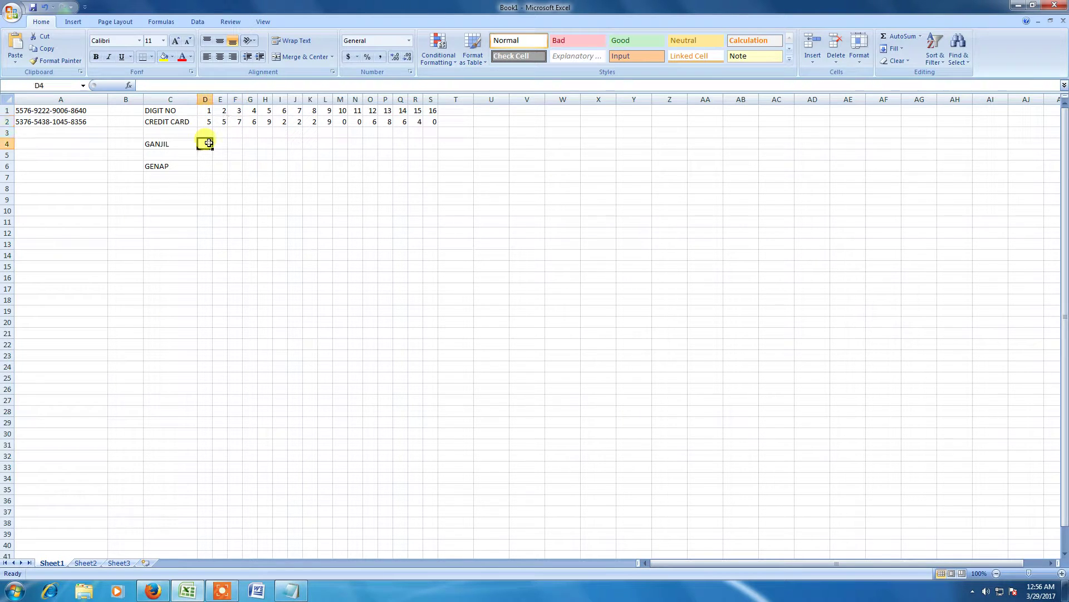
pyautogui.write('=')
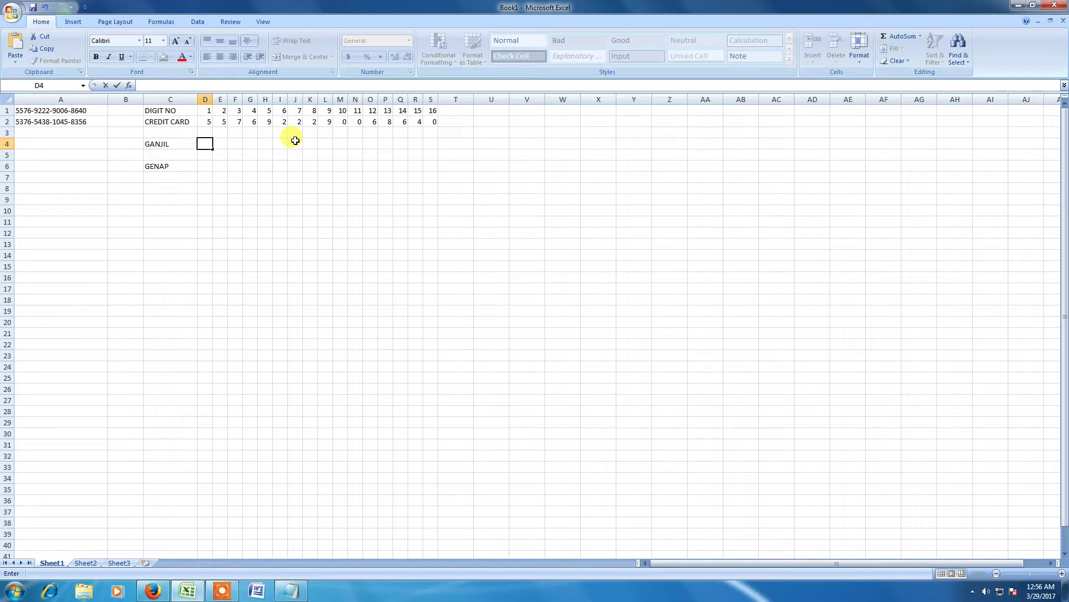
pyautogui.press('Up')
pyautogui.press('Up')
pyautogui.press('Return')
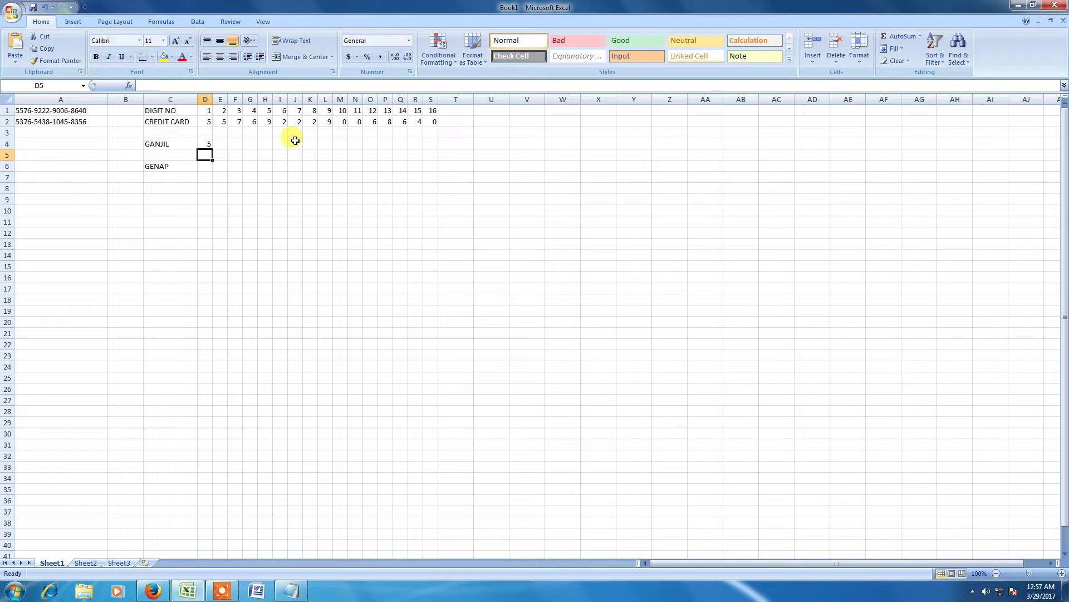
# Fill the D4 formula across E4:S4.
pyautogui.click(214, 147)
pyautogui.moveTo(214, 149); pyautogui.dragTo(433, 150)
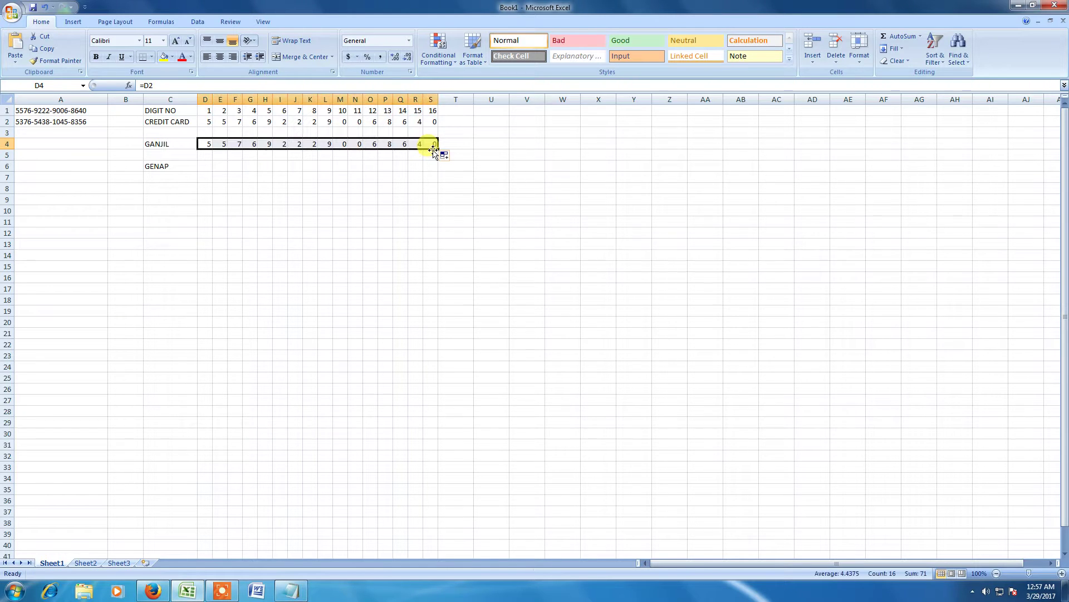
pyautogui.click(220, 153)
pyautogui.click(220, 142)
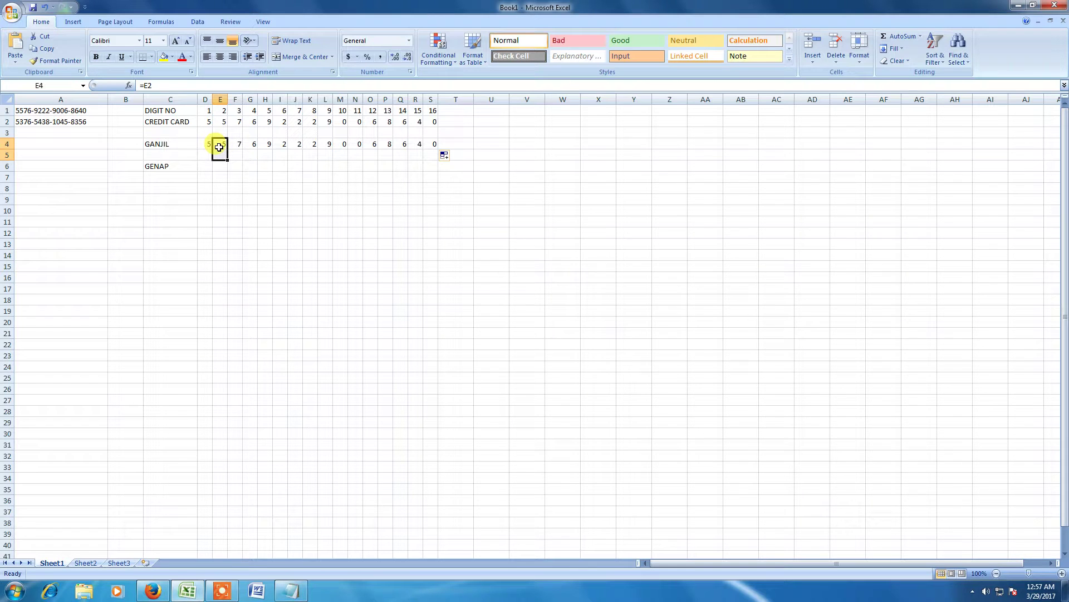
# Clear E4, G4, I4 and K4 and fill them black.
pyautogui.press('Delete')
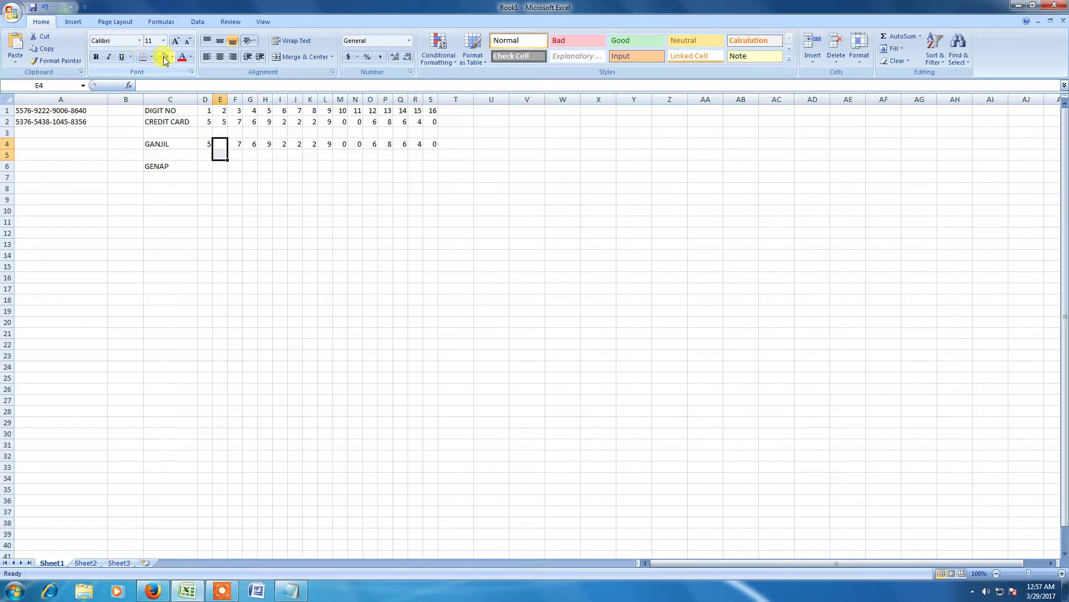
pyautogui.click(173, 58)
pyautogui.click(174, 79)
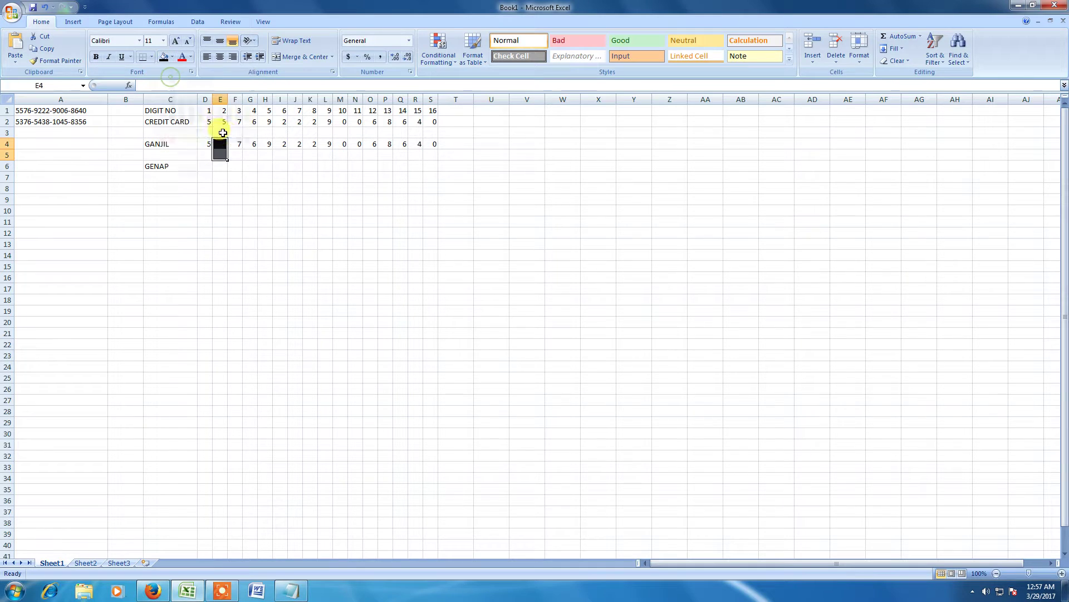
pyautogui.click(252, 144)
pyautogui.press('Delete')
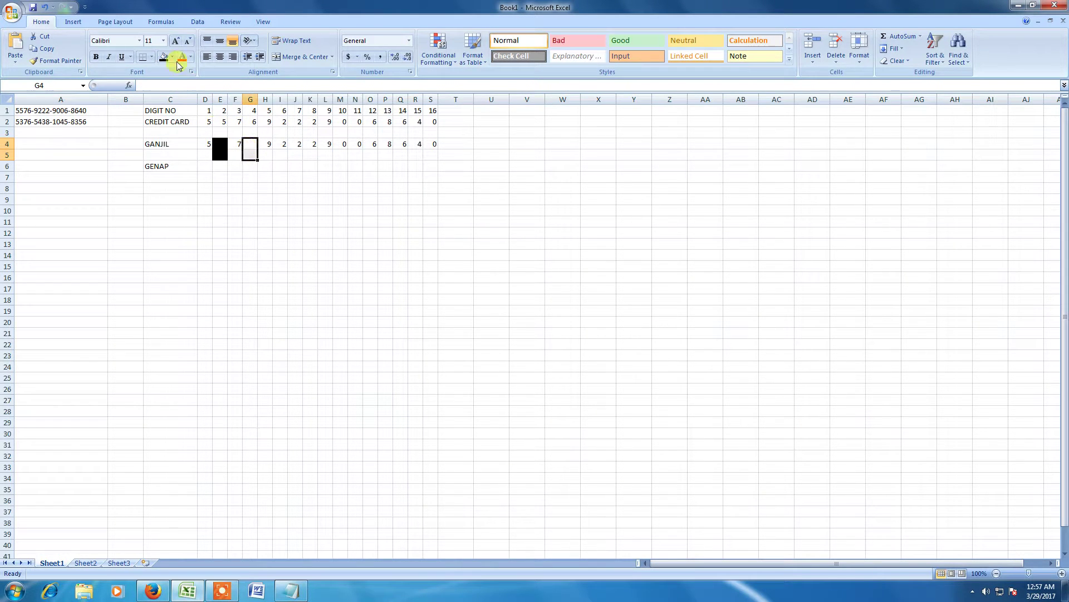
pyautogui.click(164, 58)
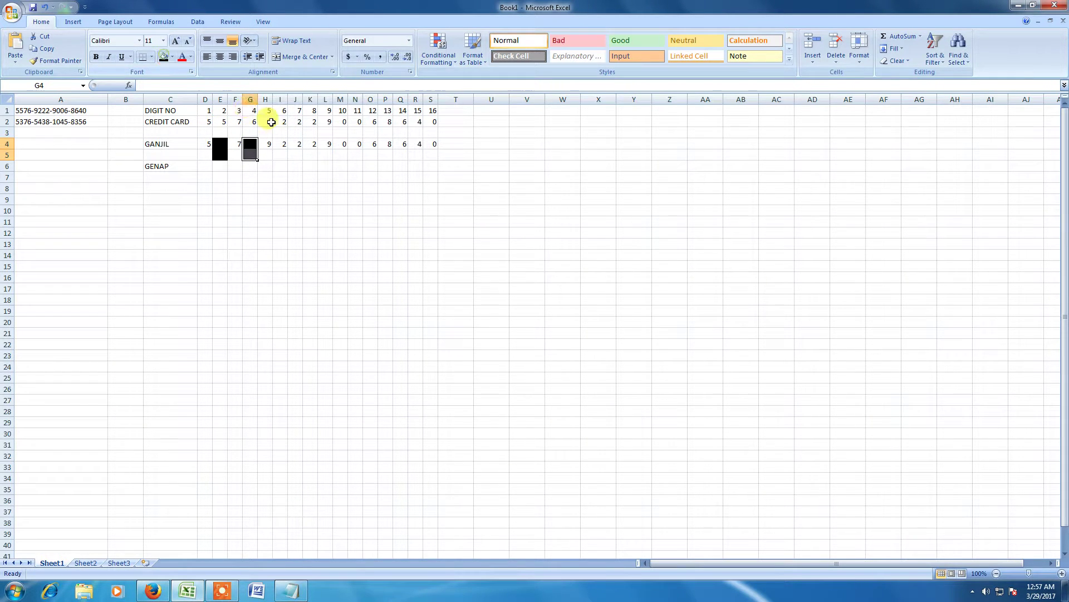
pyautogui.click(280, 150)
pyautogui.press('Delete')
pyautogui.click(164, 58)
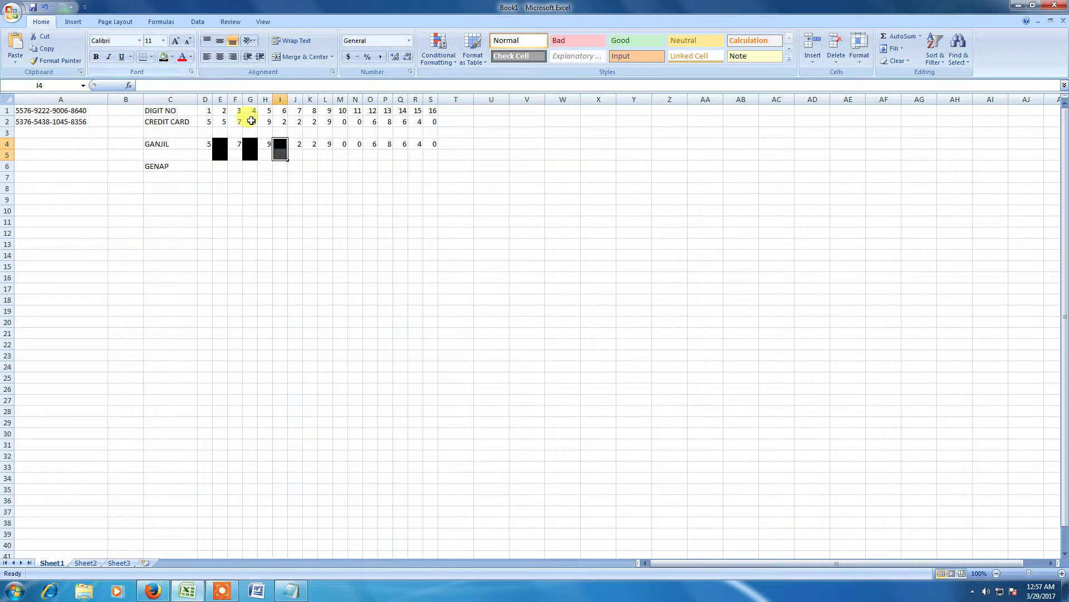
pyautogui.click(307, 146)
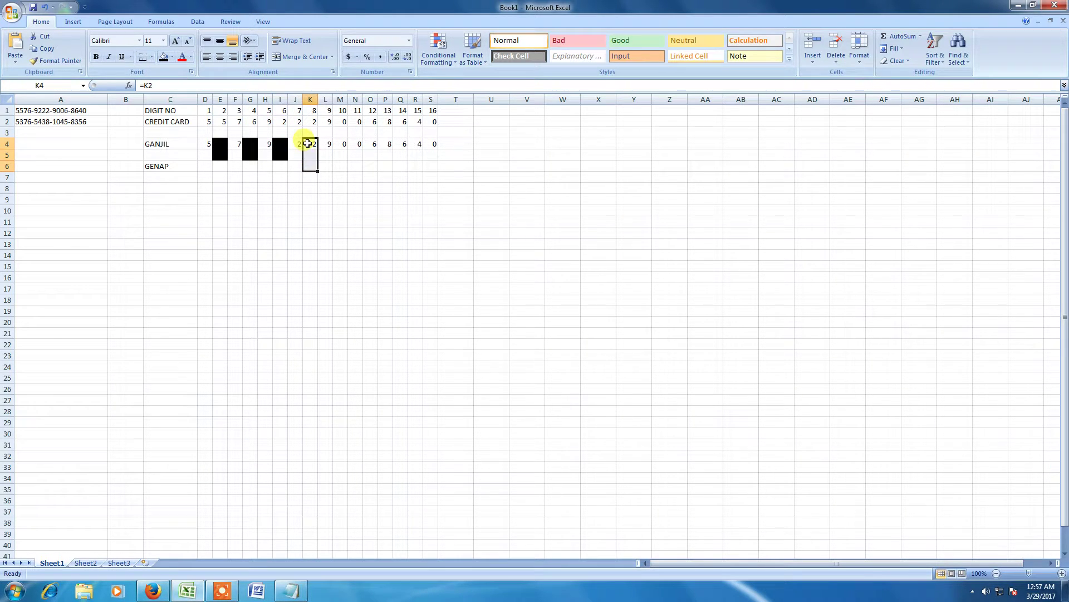
pyautogui.press('Delete')
pyautogui.click(164, 58)
# Clear M4, O4, Q4 and S4 and fill them black.
pyautogui.click(340, 143)
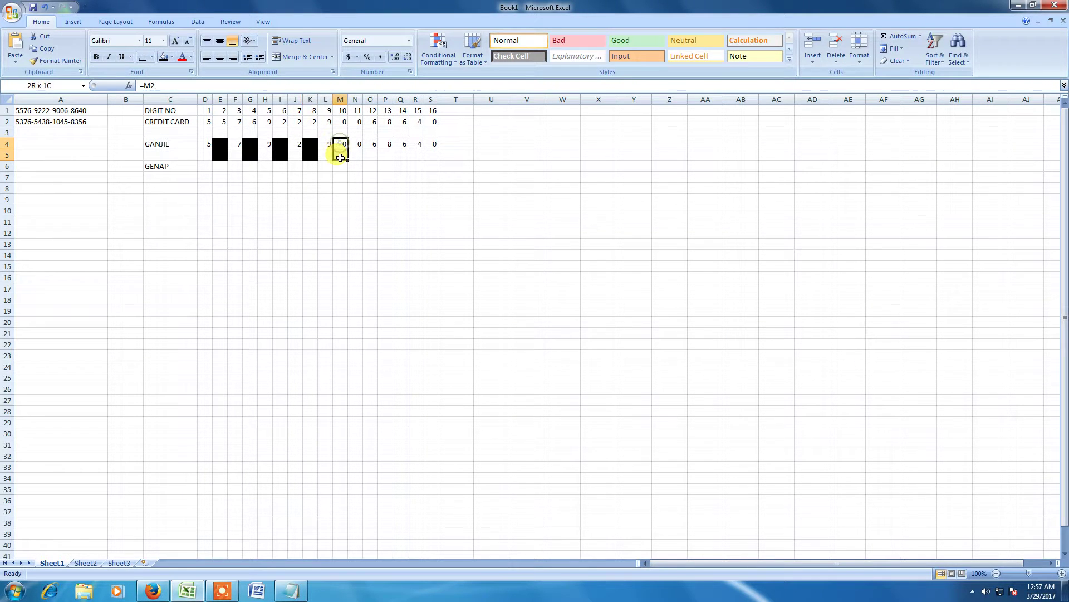
pyautogui.click(164, 58)
pyautogui.press('Delete')
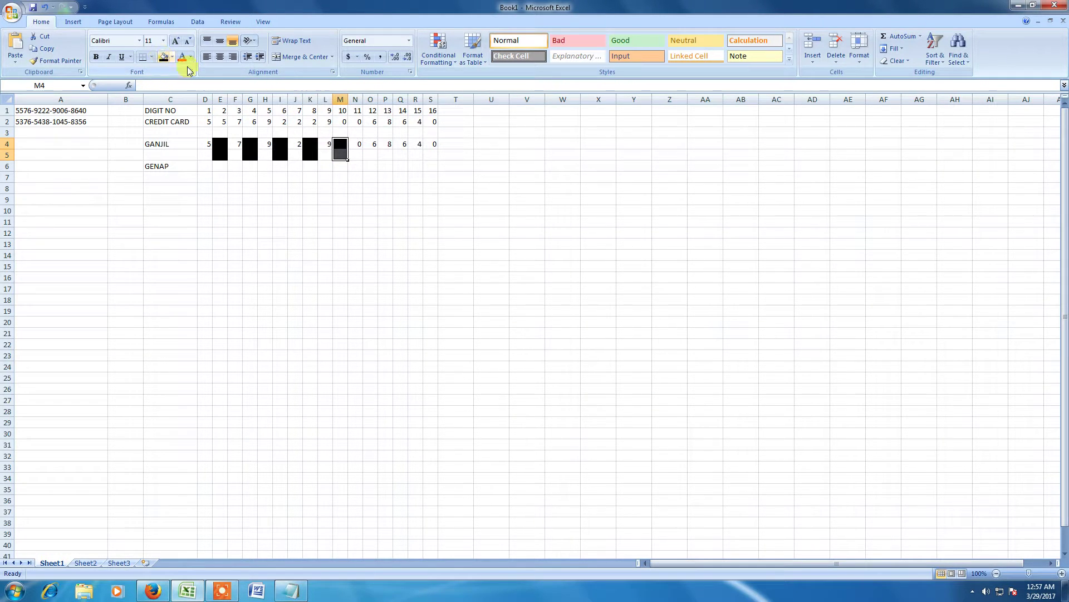
pyautogui.click(372, 150)
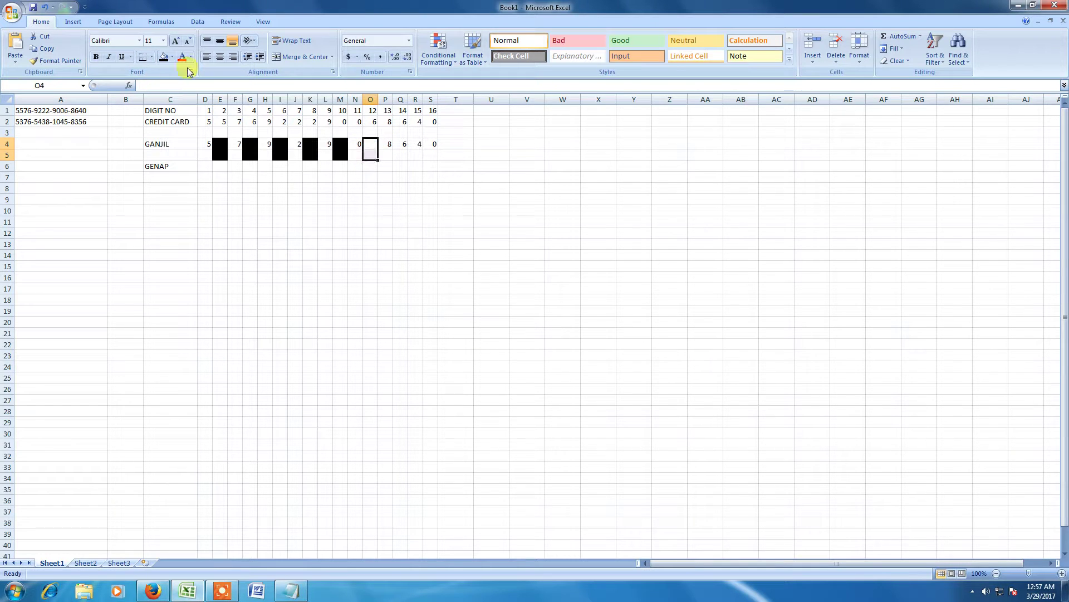
pyautogui.click(164, 58)
pyautogui.press('Delete')
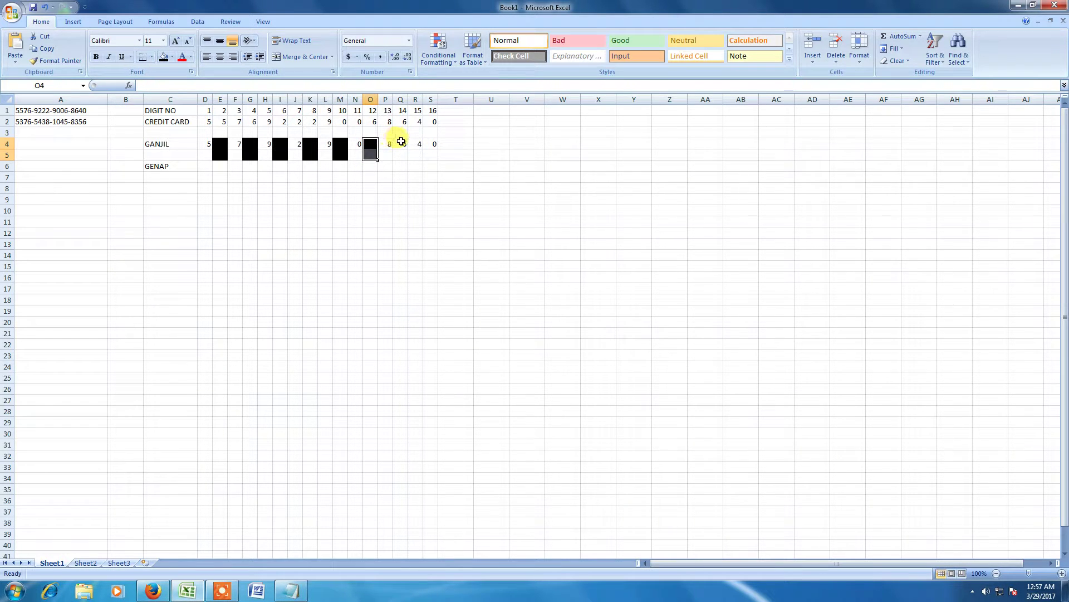
pyautogui.click(401, 144)
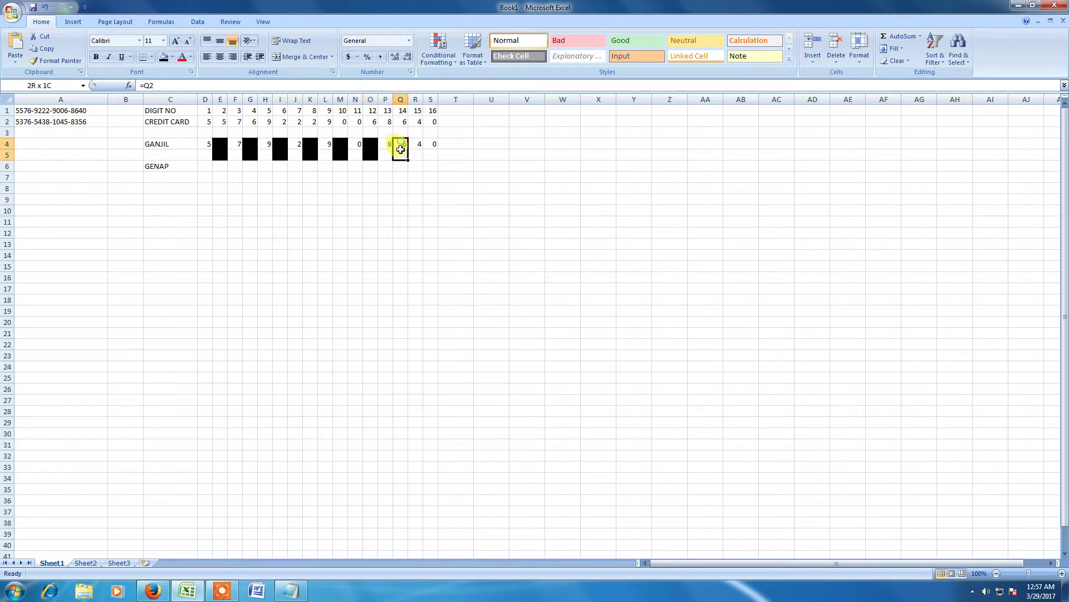
pyautogui.click(164, 58)
pyautogui.press('Delete')
pyautogui.click(428, 143)
pyautogui.click(164, 58)
pyautogui.press('Delete')
pyautogui.click(458, 224)
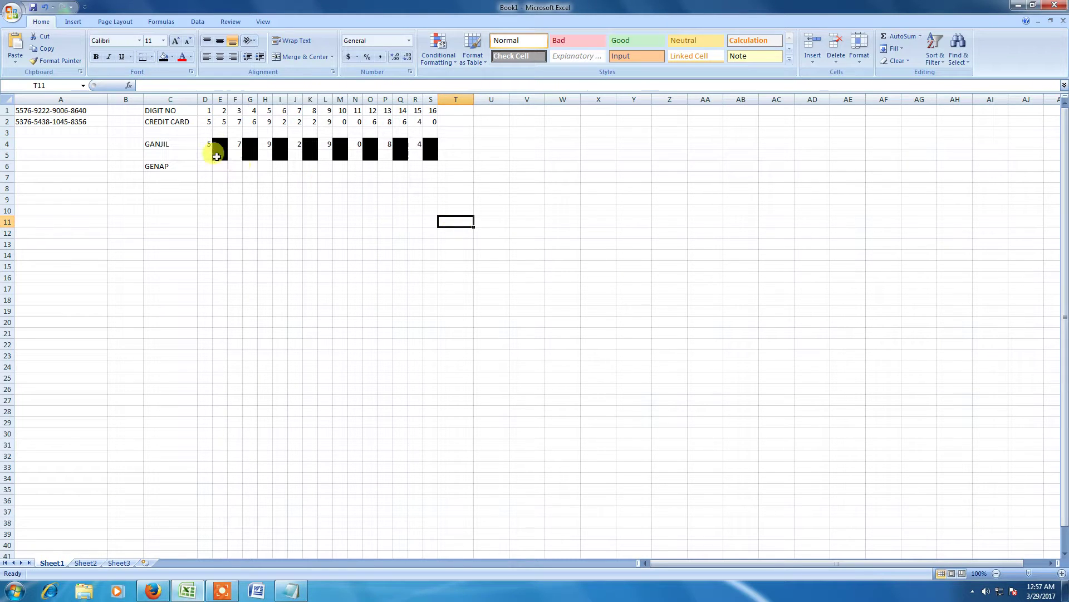
pyautogui.click(205, 155)
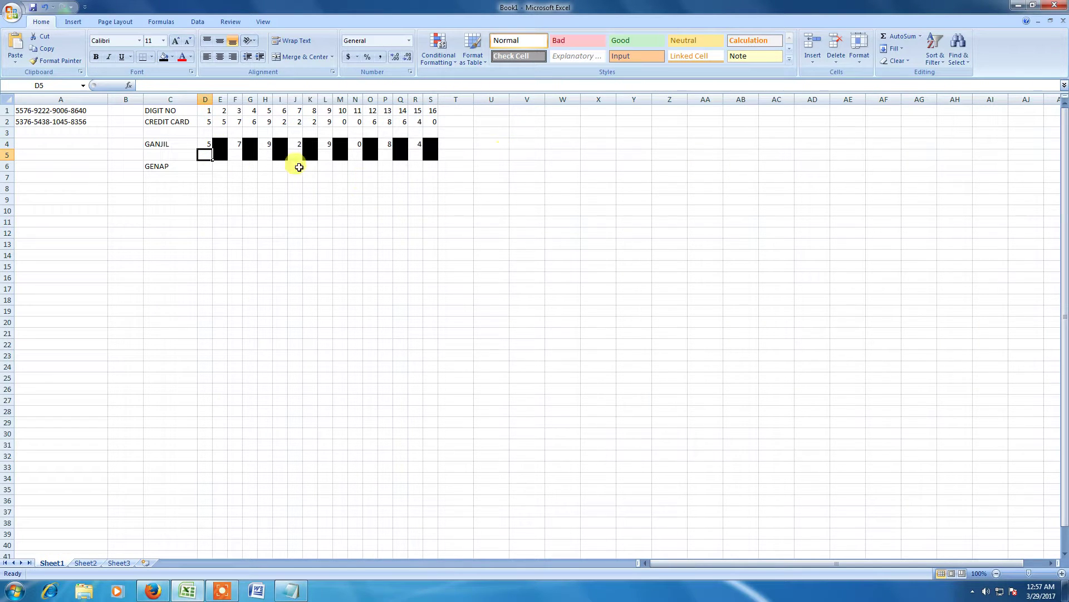
pyautogui.click(210, 166)
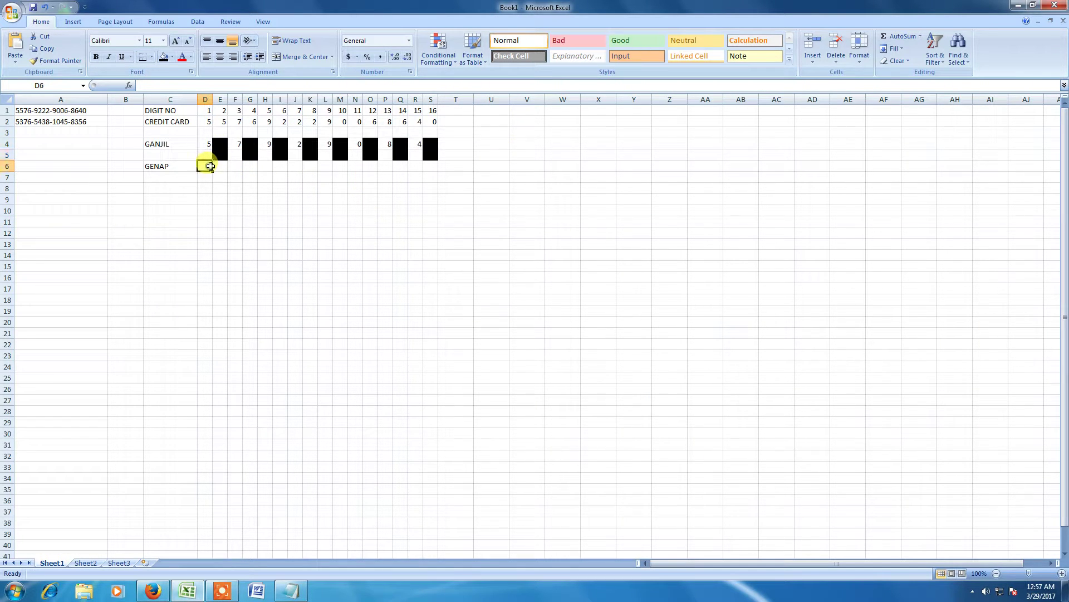
# Fill D6, F6, H6 and J6 black.
pyautogui.click(164, 58)
pyautogui.click(235, 166)
pyautogui.click(164, 58)
pyautogui.click(269, 165)
pyautogui.click(164, 58)
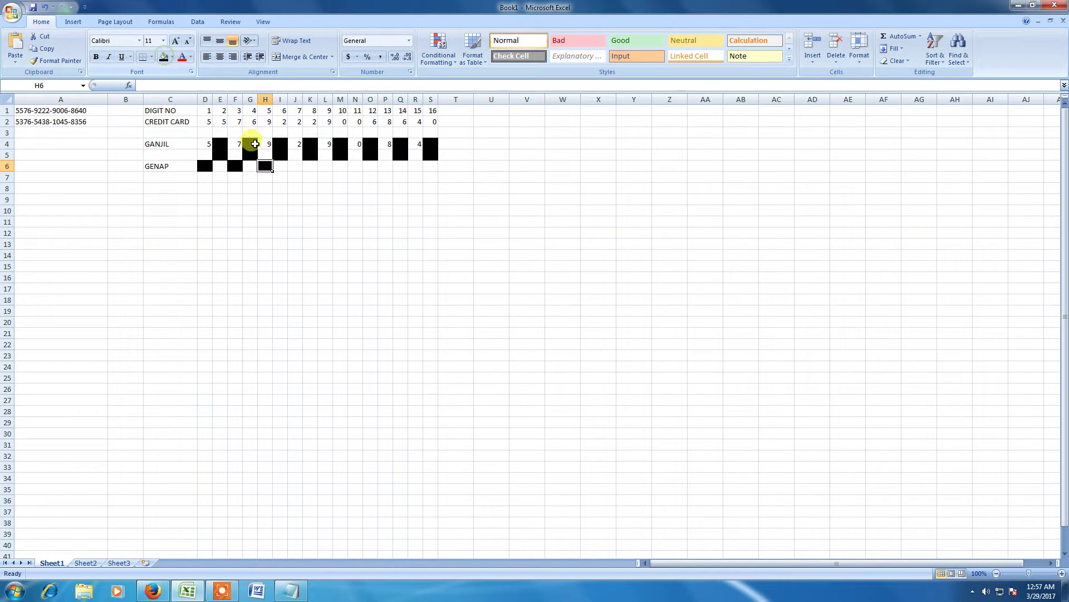
pyautogui.click(294, 166)
pyautogui.click(164, 58)
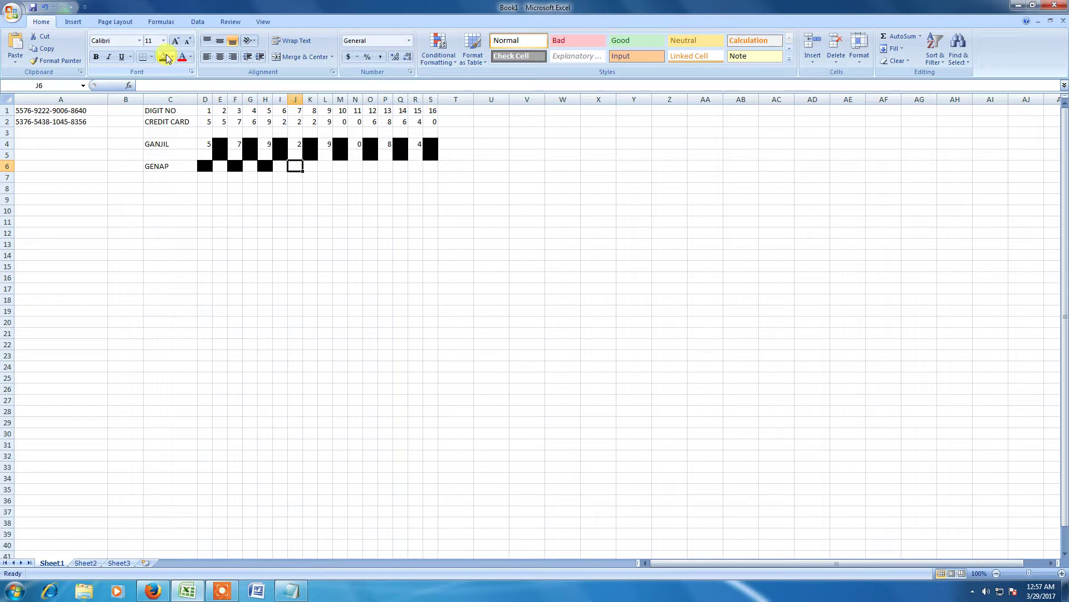
# Multi-select L6, N6, P6 and R6 and fill them black together.
pyautogui.click(324, 166)
pyautogui.keyDown('ctrl'); pyautogui.click(354, 167); pyautogui.keyUp('ctrl')
pyautogui.keyDown('ctrl'); pyautogui.click(384, 166); pyautogui.keyUp('ctrl')
pyautogui.keyDown('ctrl'); pyautogui.click(415, 166); pyautogui.keyUp('ctrl')
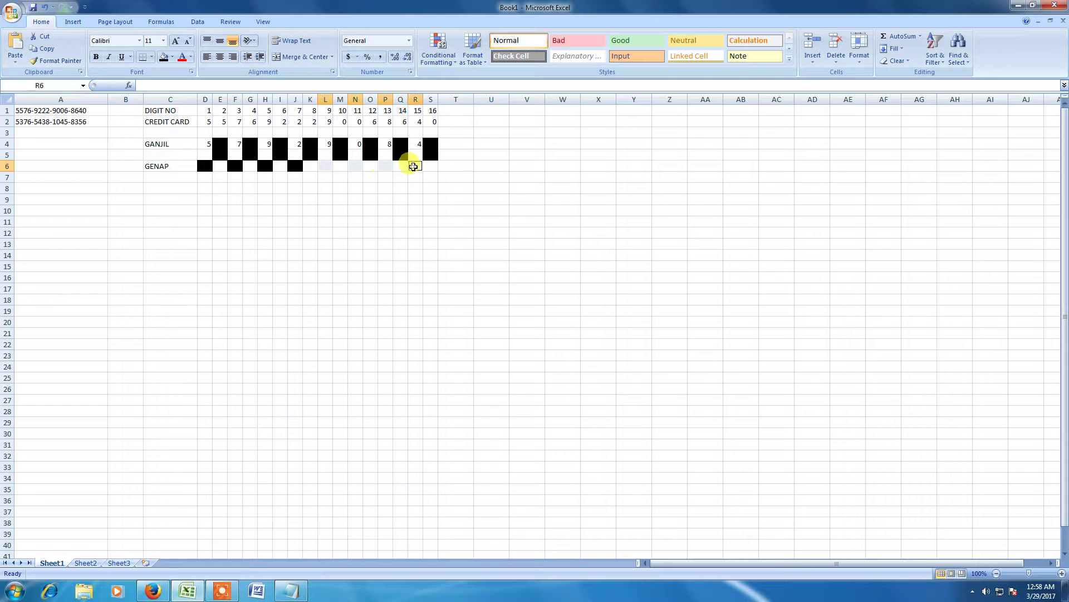
pyautogui.click(164, 58)
pyautogui.click(526, 199)
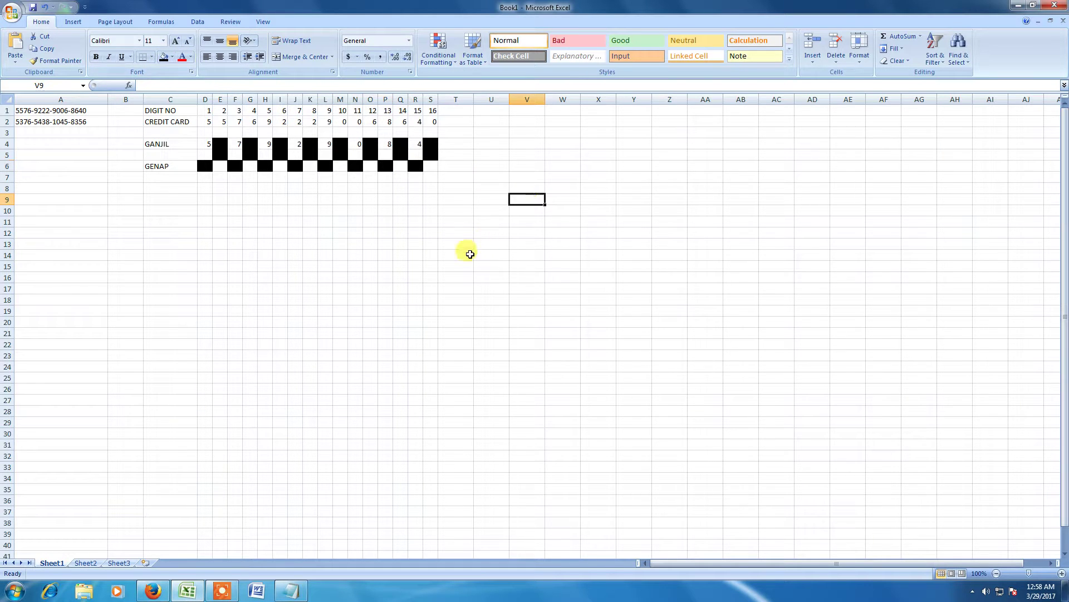
pyautogui.click(219, 166)
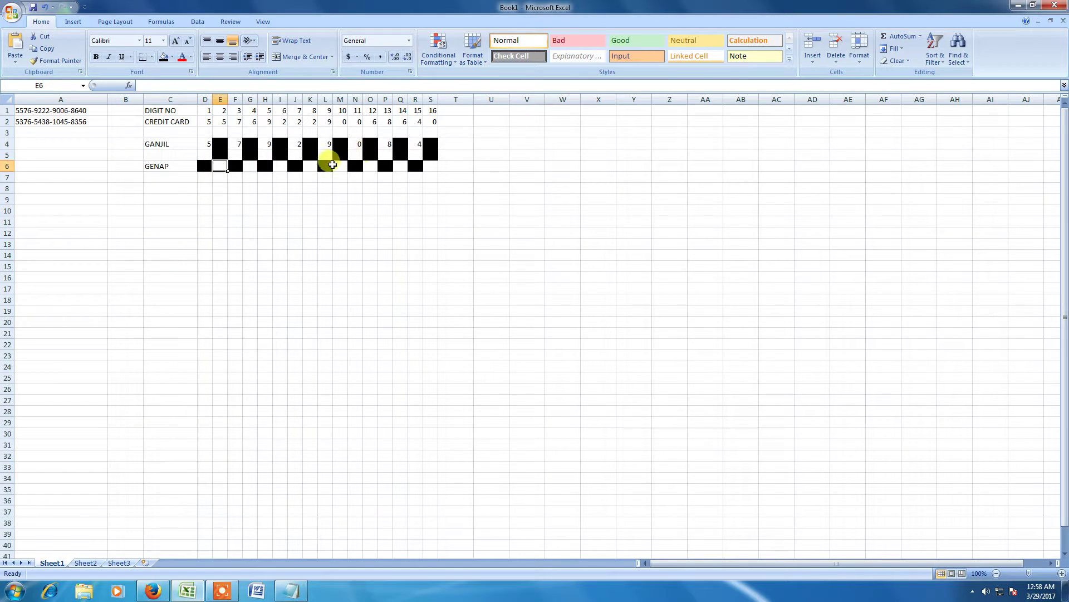
# Enter a formula in E6 referencing E2 and copy it across to S6.
pyautogui.write('=')
pyautogui.press('Up')
pyautogui.press('Up')
pyautogui.press('Up')
pyautogui.press('Up')
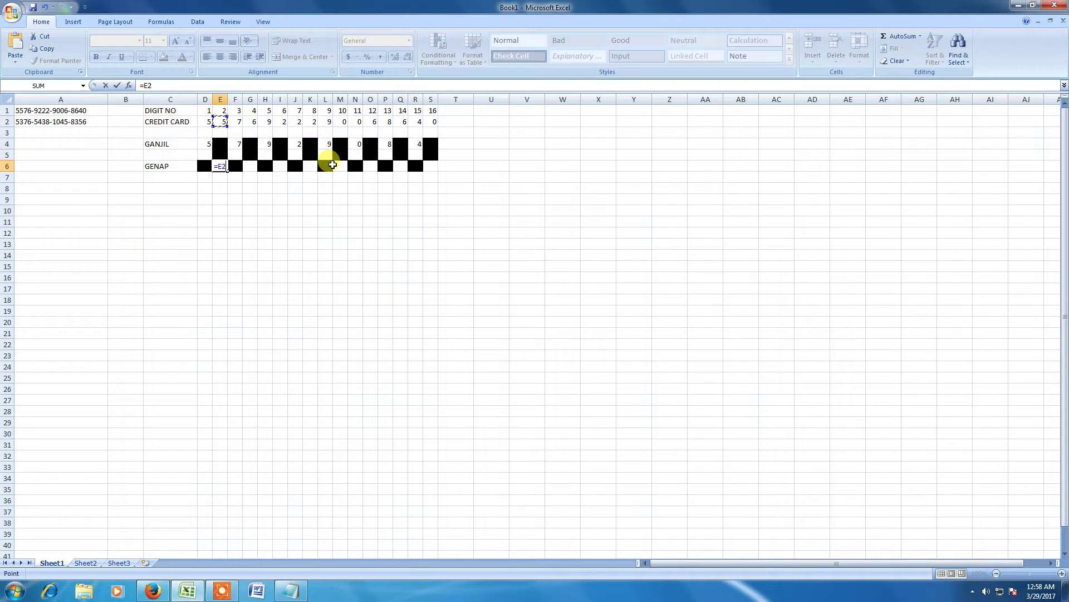
pyautogui.press('Return')
pyautogui.click(220, 165)
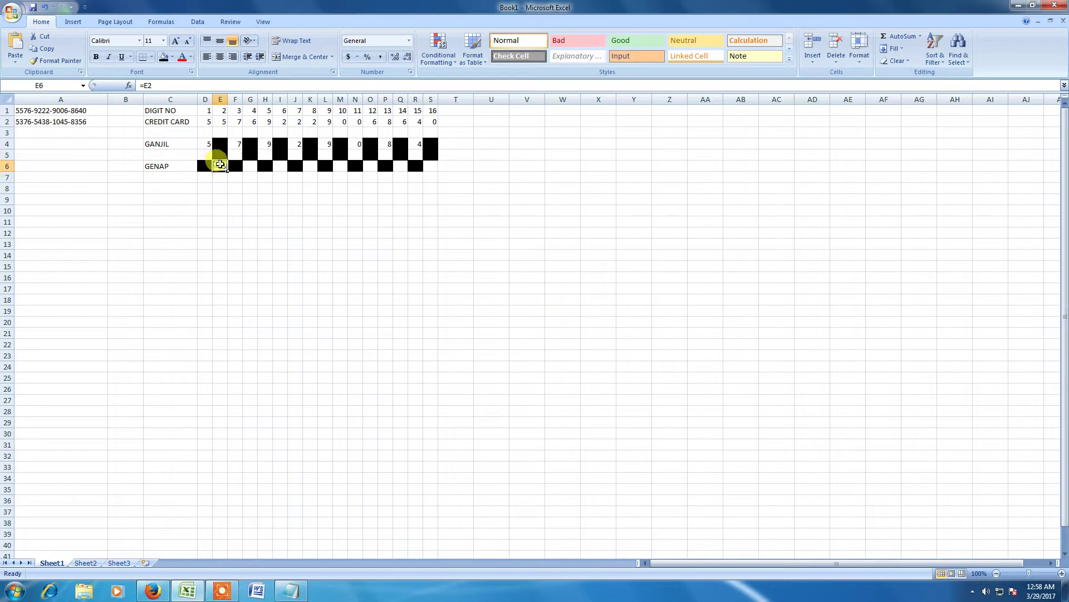
pyautogui.moveTo(229, 172); pyautogui.dragTo(439, 173)
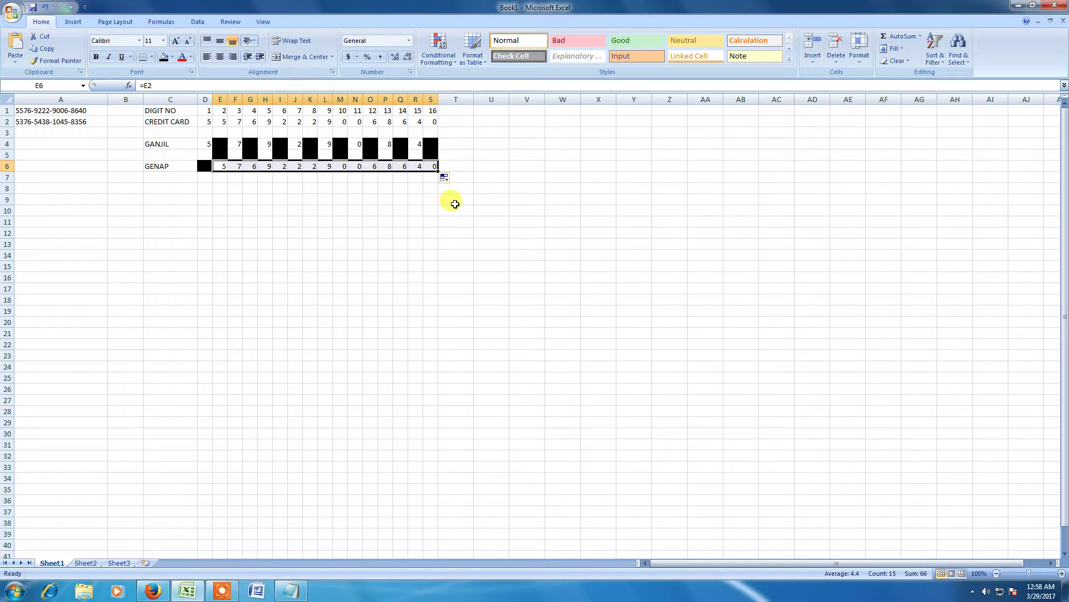
# Clear F6, H6, J6 and L6 and fill each of them black.
pyautogui.click(237, 166)
pyautogui.press('Delete')
pyautogui.click(163, 56)
pyautogui.click(265, 166)
pyautogui.press('Delete')
pyautogui.click(163, 57)
pyautogui.click(296, 166)
pyautogui.press('Delete')
pyautogui.click(163, 56)
pyautogui.click(327, 166)
pyautogui.press('Delete')
pyautogui.click(163, 56)
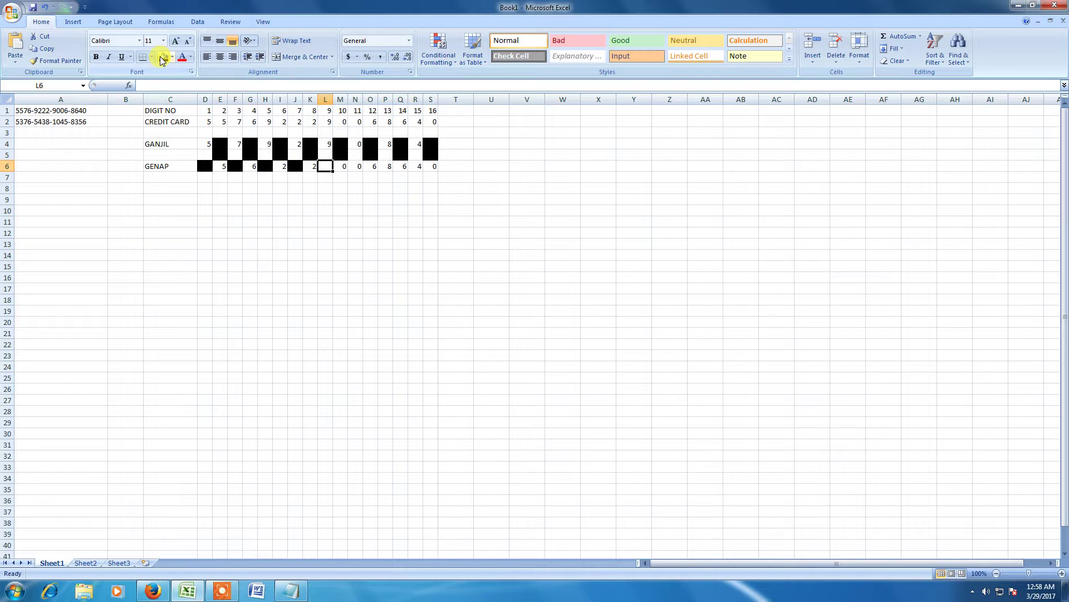
# Clear N6, P6 and R6 and fill each of them black.
pyautogui.click(355, 166)
pyautogui.press('Delete')
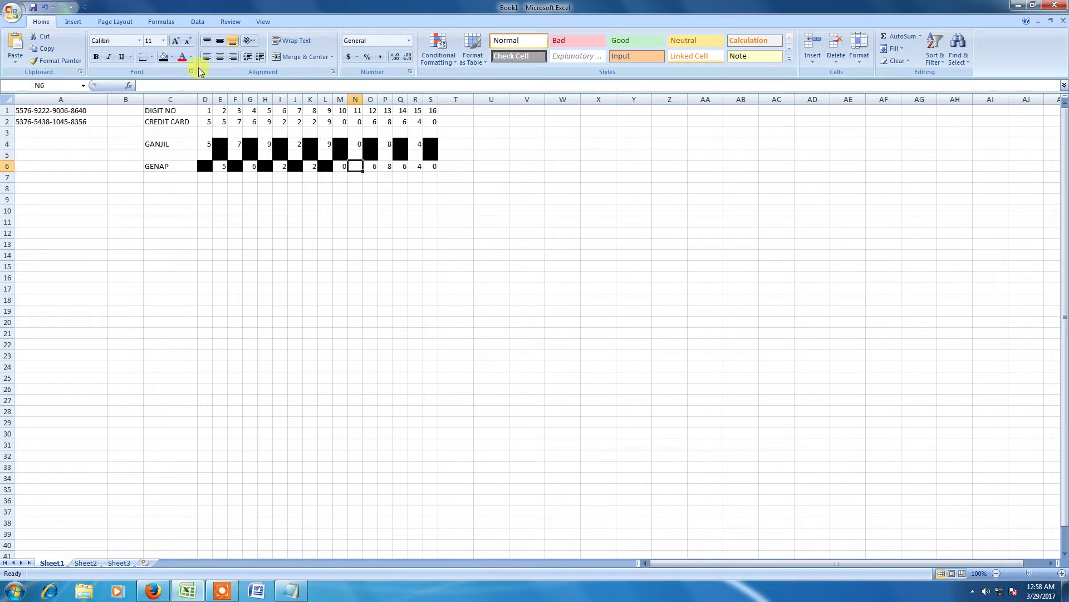
pyautogui.click(163, 56)
pyautogui.click(389, 168)
pyautogui.press('Delete')
pyautogui.click(163, 56)
pyautogui.click(415, 165)
pyautogui.press('Delete')
pyautogui.click(165, 58)
pyautogui.click(461, 199)
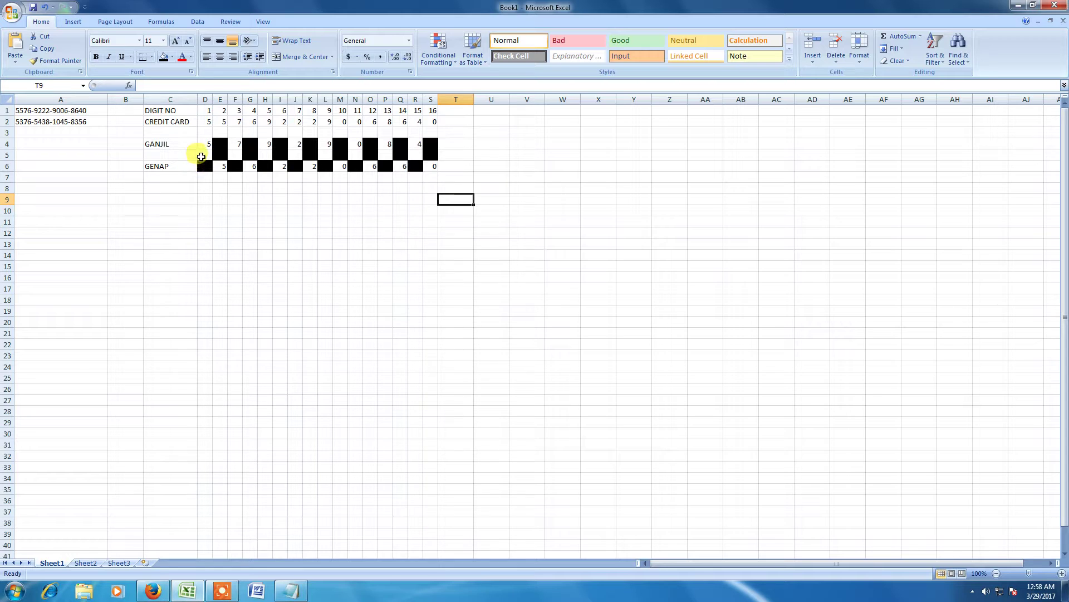
pyautogui.click(201, 156)
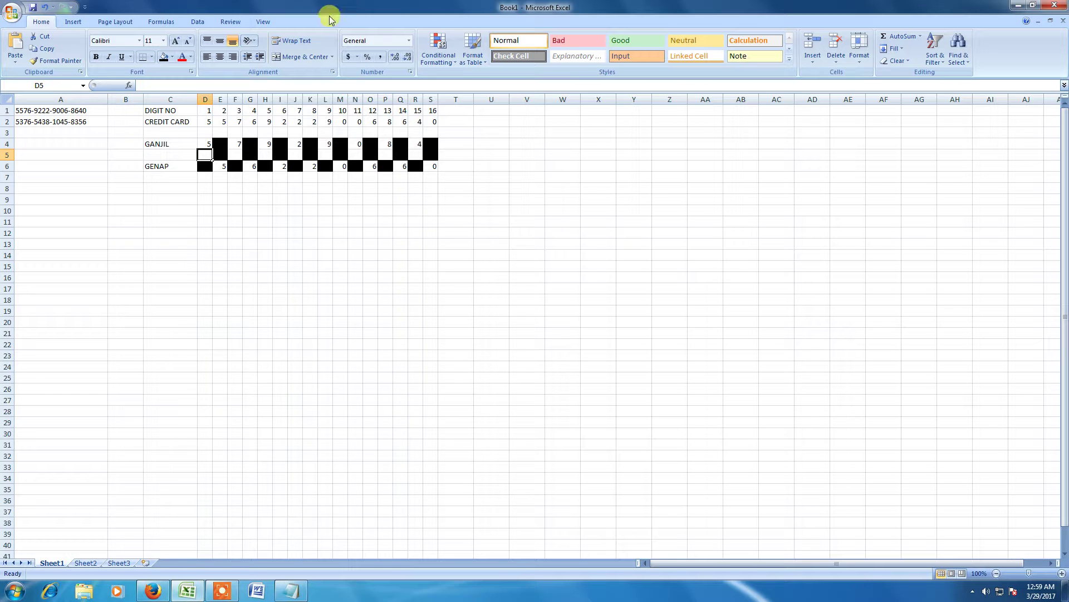
pyautogui.click(203, 141)
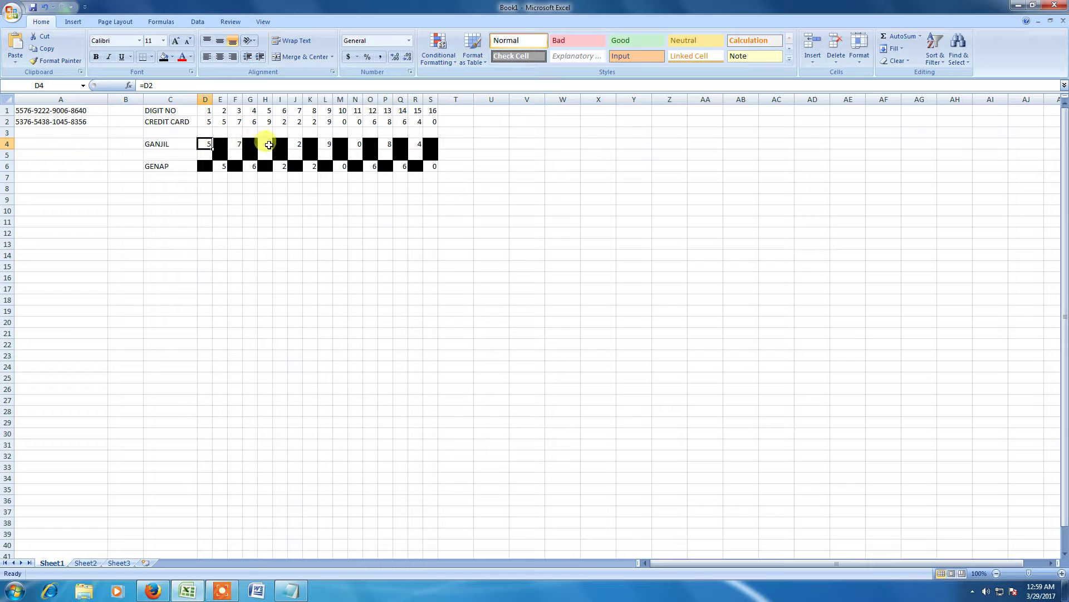
pyautogui.click(297, 147)
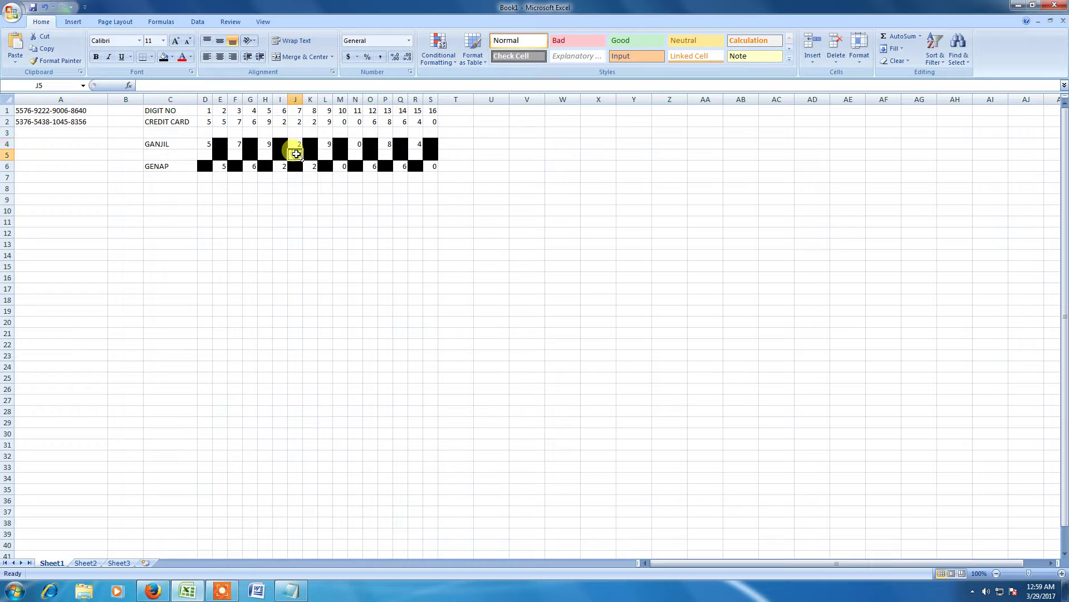
# Enter =IF(D4*2>9,D4*2-9,D4*2) in D5 so it shows 1.
pyautogui.click(207, 154)
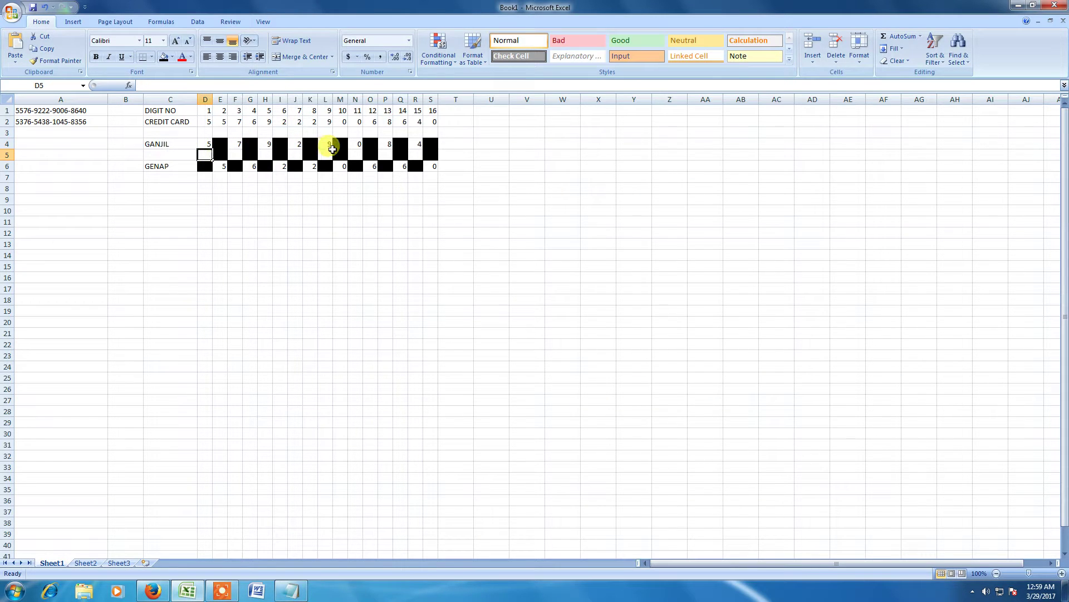
pyautogui.write('=')
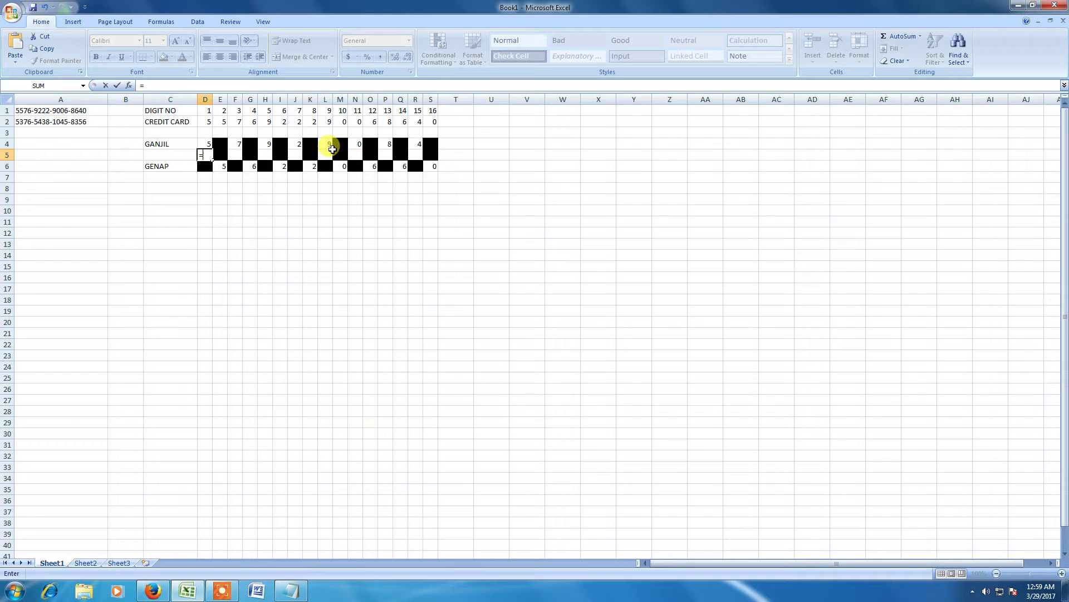
pyautogui.write('IF')
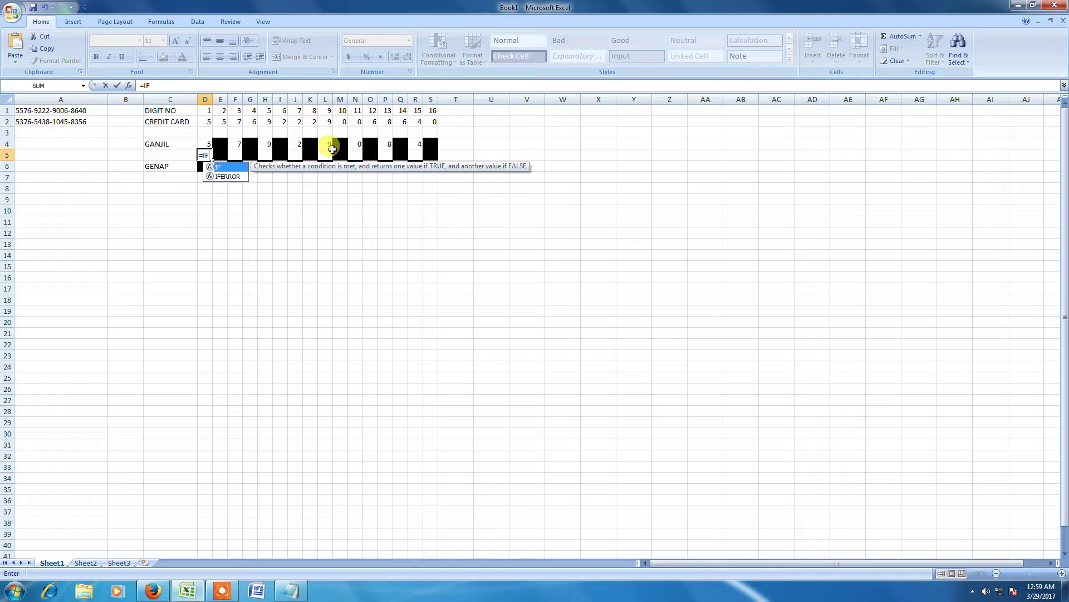
pyautogui.write('(')
pyautogui.press('Up')
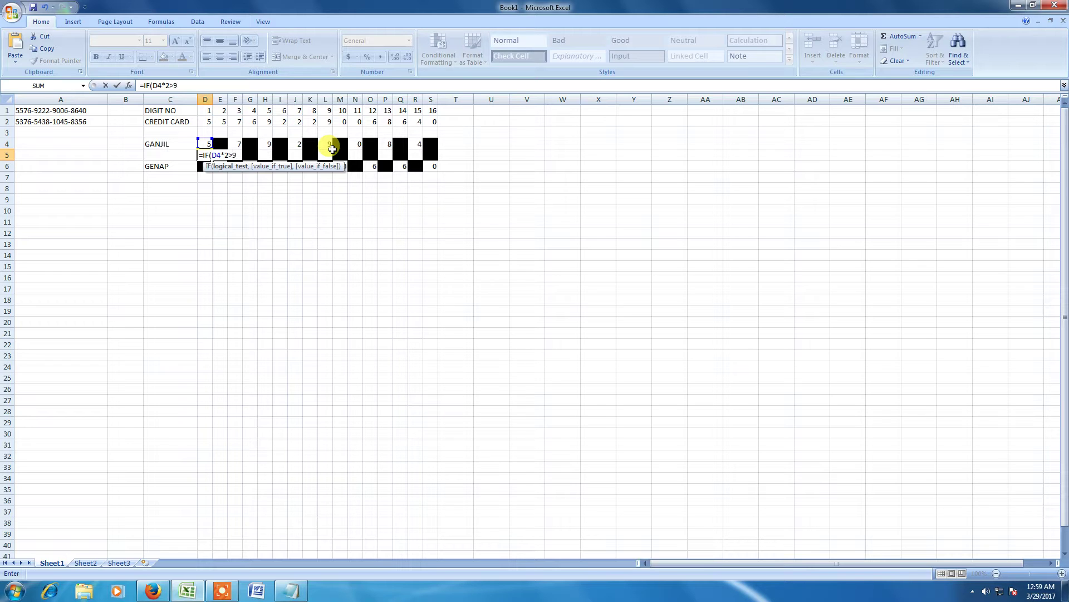
pyautogui.write(',')
pyautogui.press('Up')
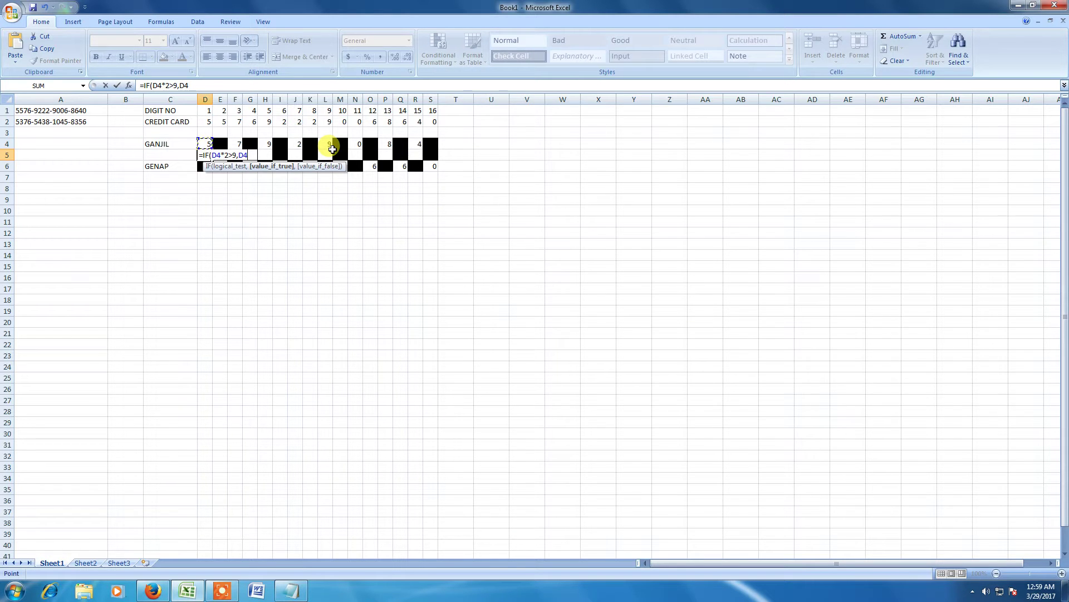
pyautogui.write('*2')
pyautogui.write('-96')
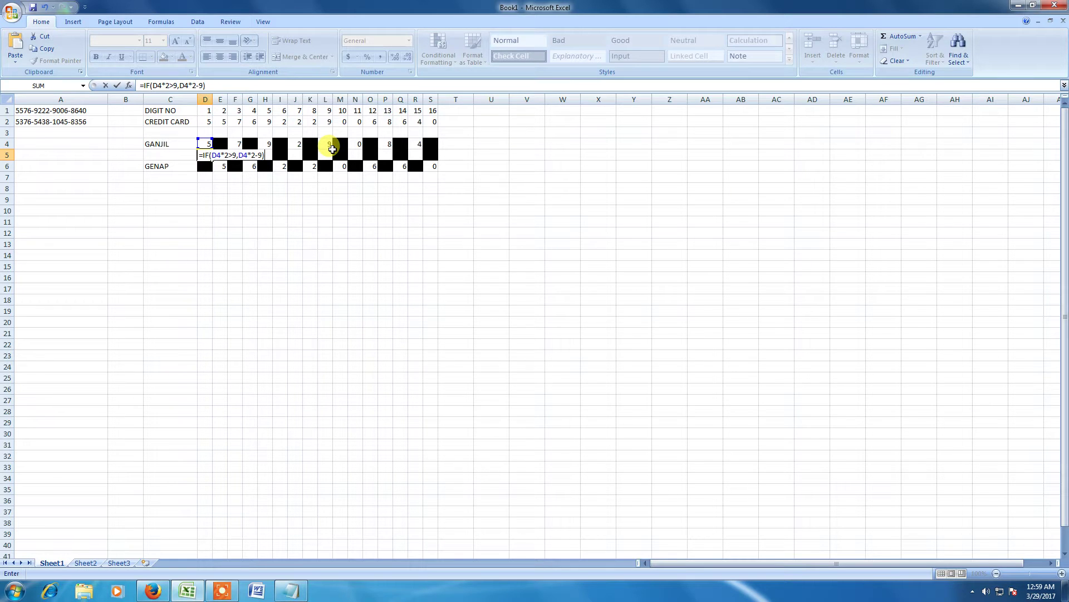
pyautogui.press('BackSpace')
pyautogui.press('BackSpace')
pyautogui.write(',')
pyautogui.press('Up')
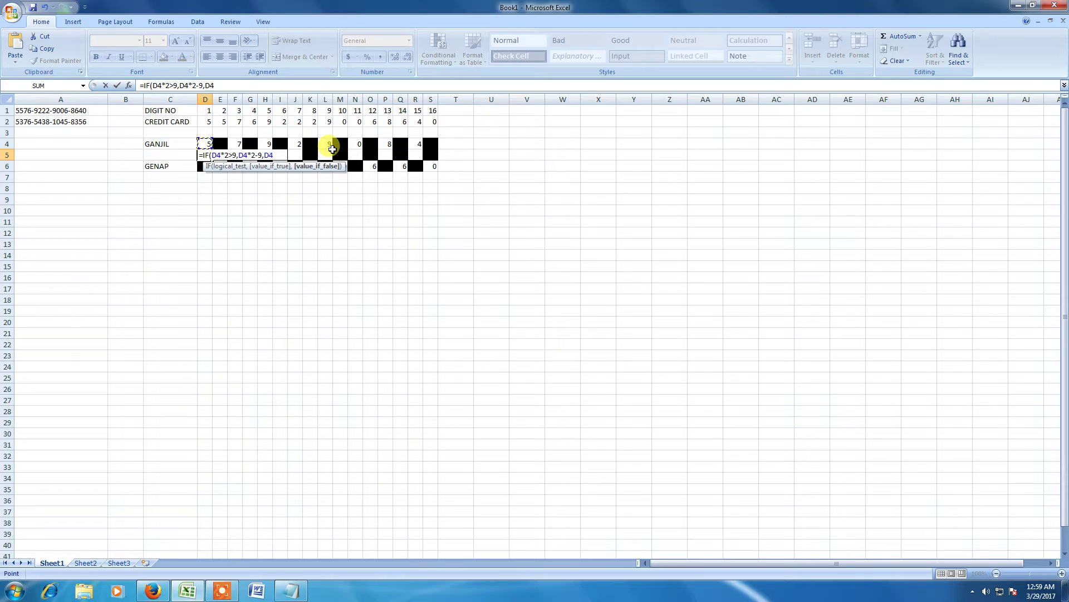
pyautogui.write('*')
pyautogui.press('Return')
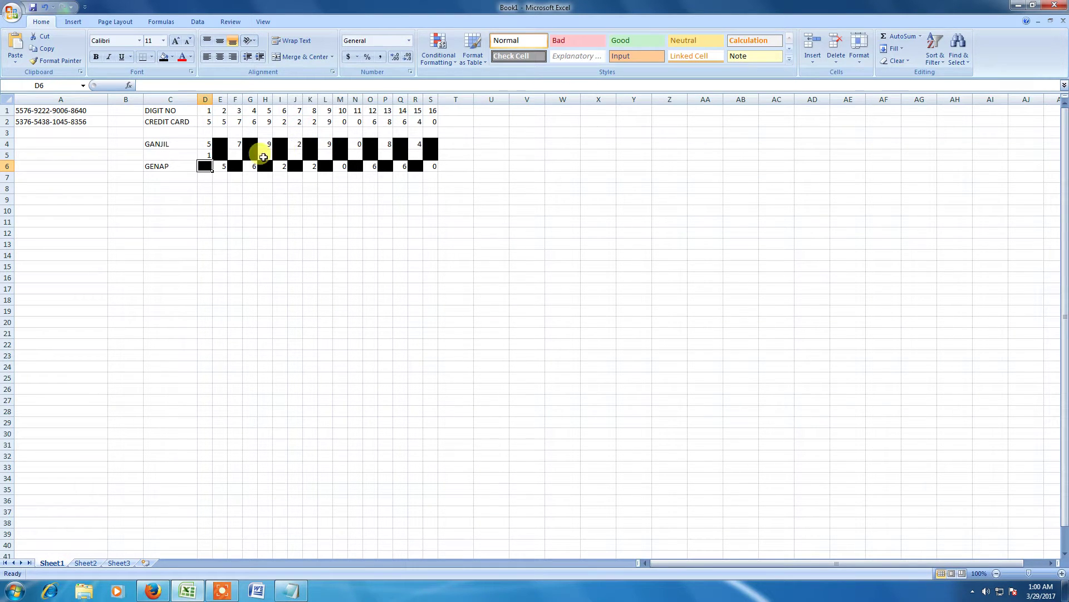
# Copy the D5 doubling formula across row 5 to S5, then clear E5 and G5.
pyautogui.click(205, 155)
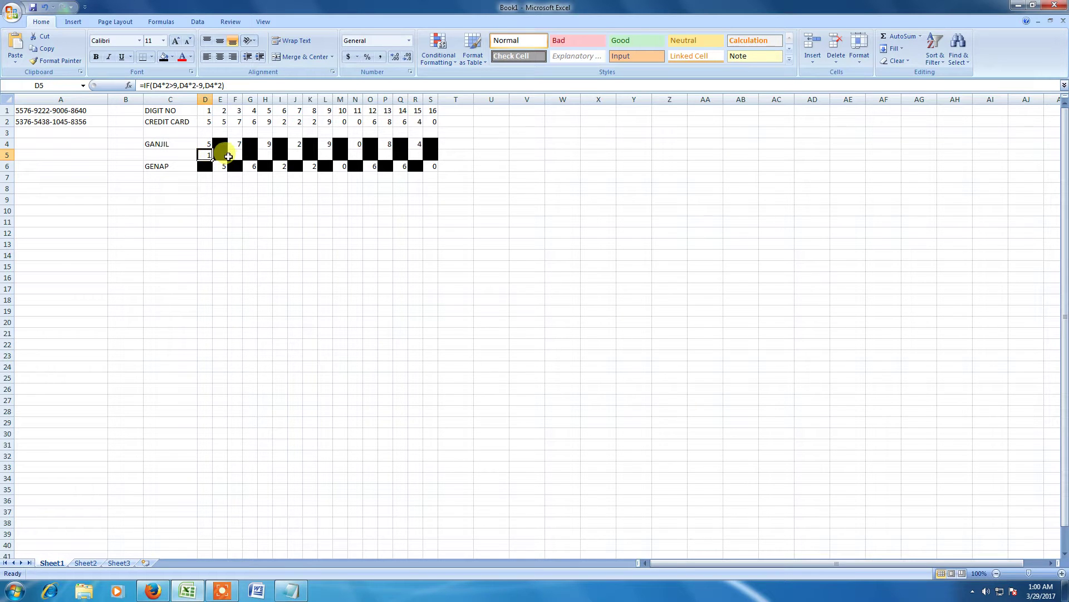
pyautogui.moveTo(212, 161); pyautogui.dragTo(432, 160)
pyautogui.click(480, 210)
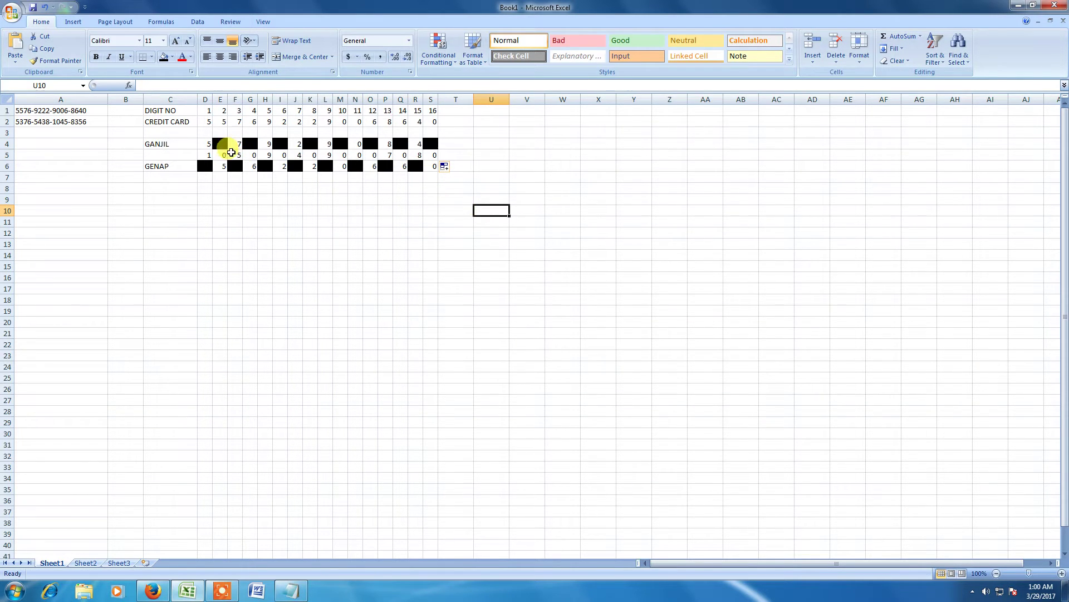
pyautogui.click(221, 158)
pyautogui.press('Delete')
pyautogui.click(250, 155)
pyautogui.press('Delete')
# Clear the remaining even-position cells I5, K5, M5, O5 and Q5.
pyautogui.click(283, 156)
pyautogui.press('Delete')
pyautogui.click(313, 156)
pyautogui.press('Delete')
pyautogui.click(344, 156)
pyautogui.press('Delete')
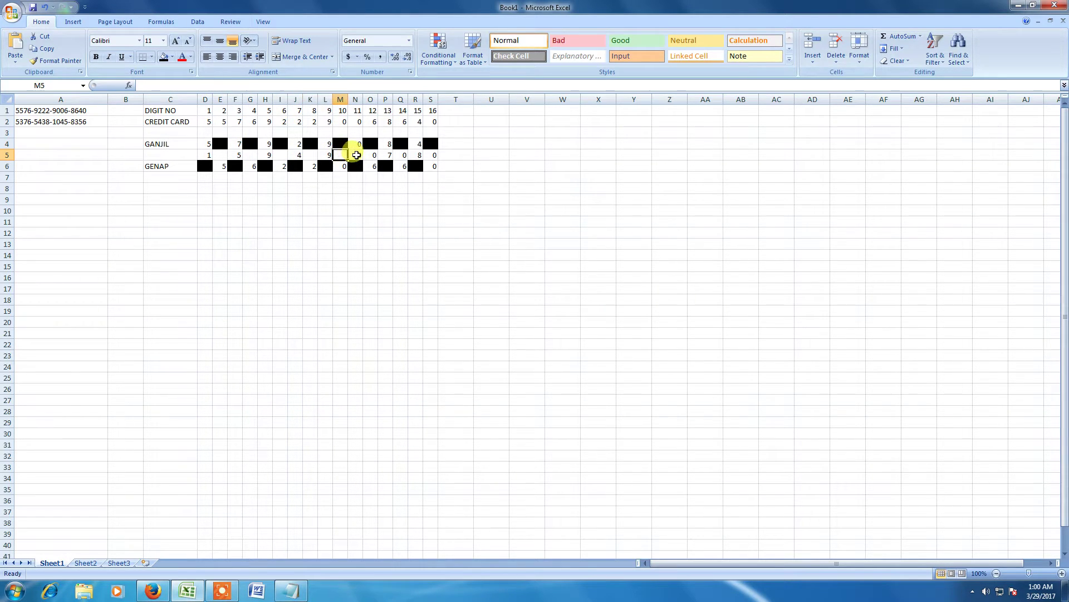
pyautogui.click(371, 156)
pyautogui.press('Delete')
pyautogui.click(401, 156)
pyautogui.press('Delete')
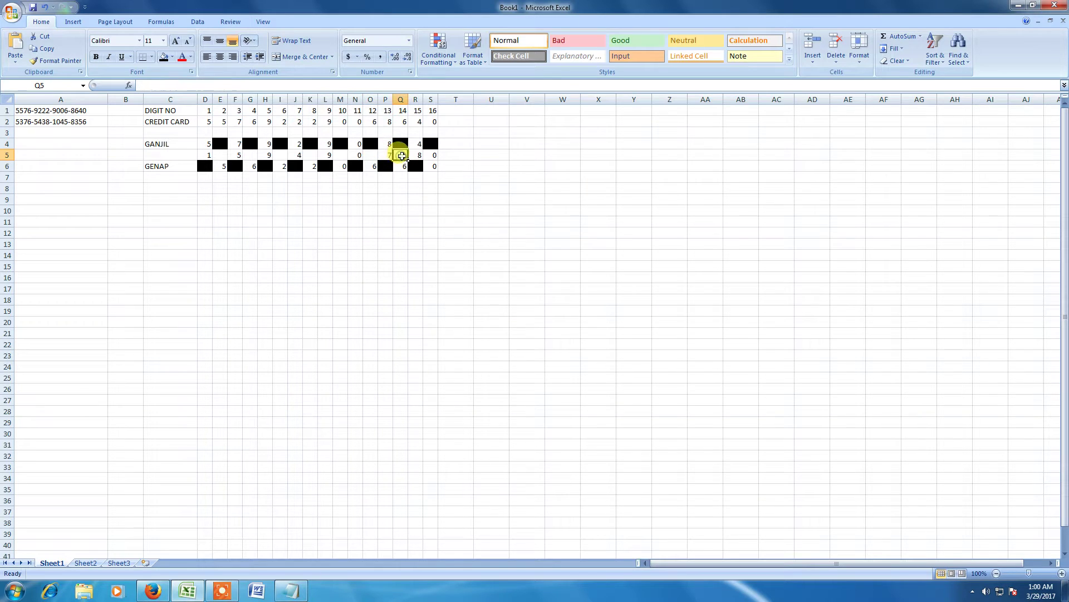
# Check the J5 and H5 formulas, then fill E5, G5 and I5 black.
pyautogui.click(297, 146)
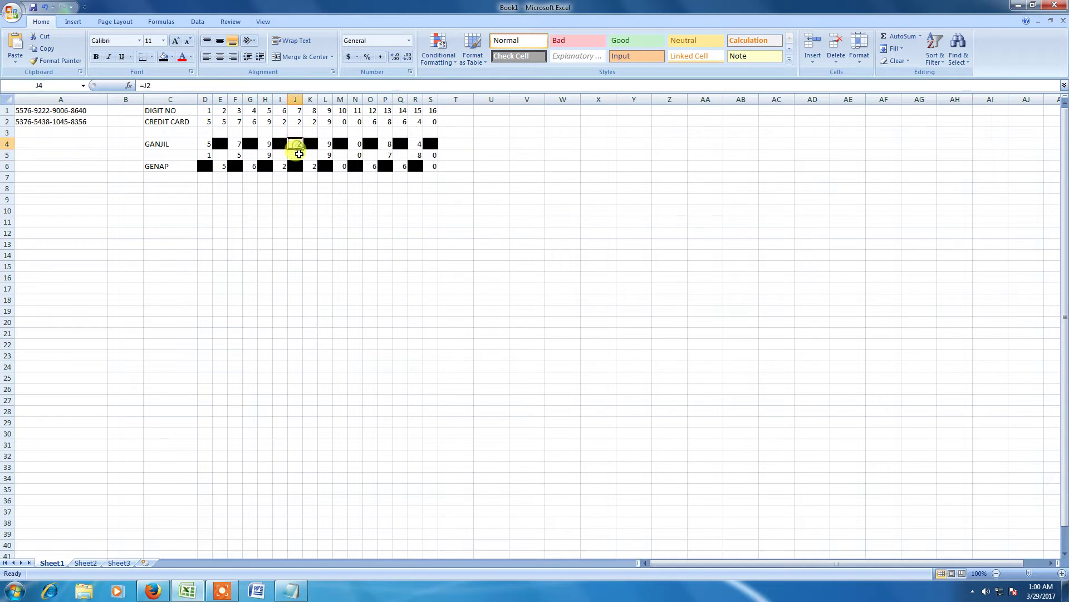
pyautogui.click(299, 156)
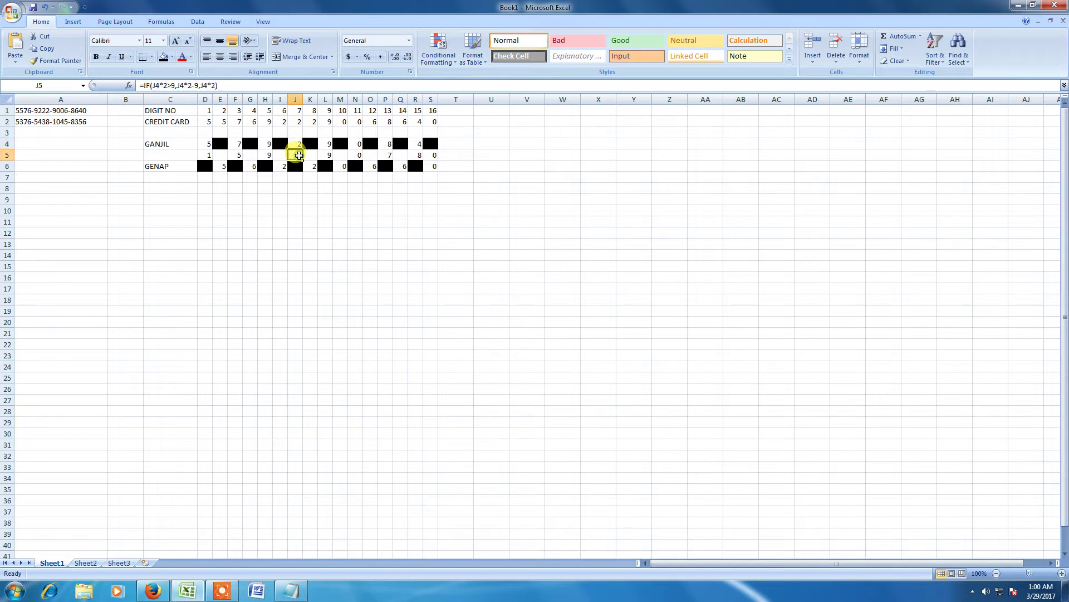
pyautogui.click(266, 154)
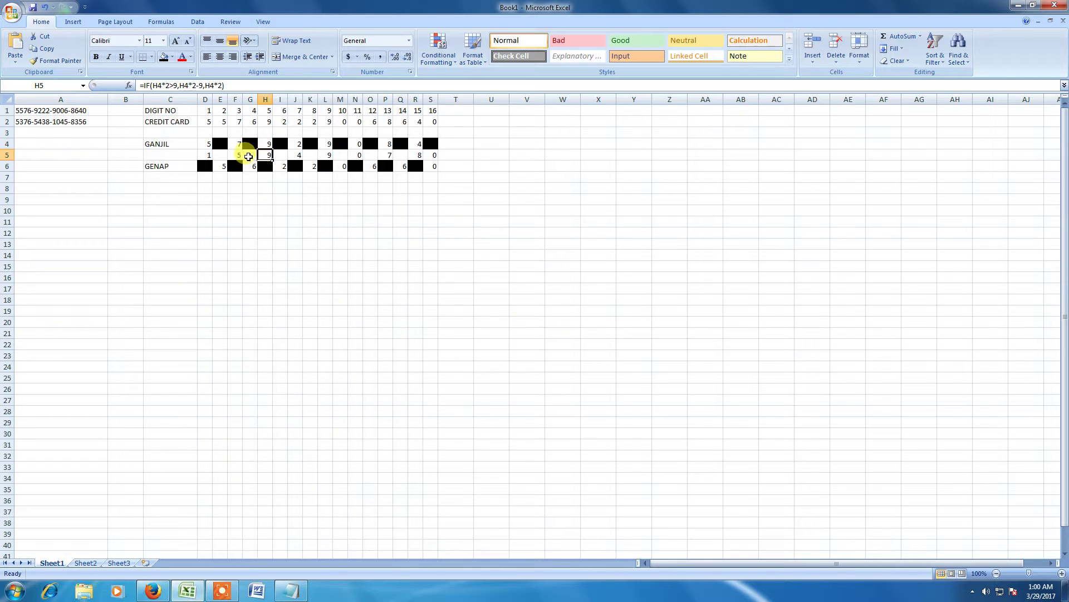
pyautogui.click(226, 155)
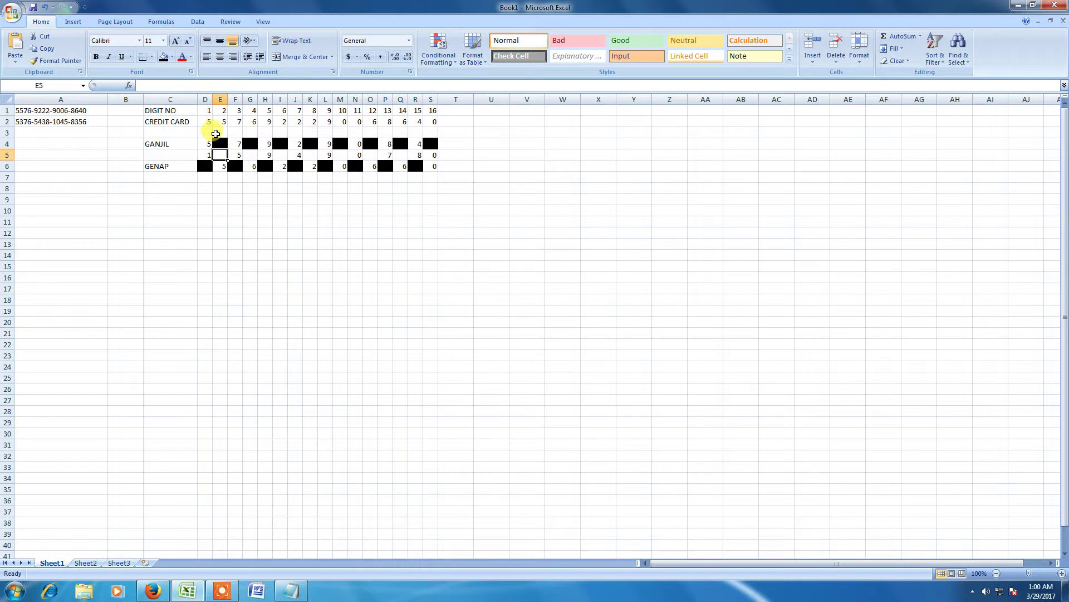
pyautogui.click(164, 56)
pyautogui.click(254, 155)
pyautogui.click(163, 56)
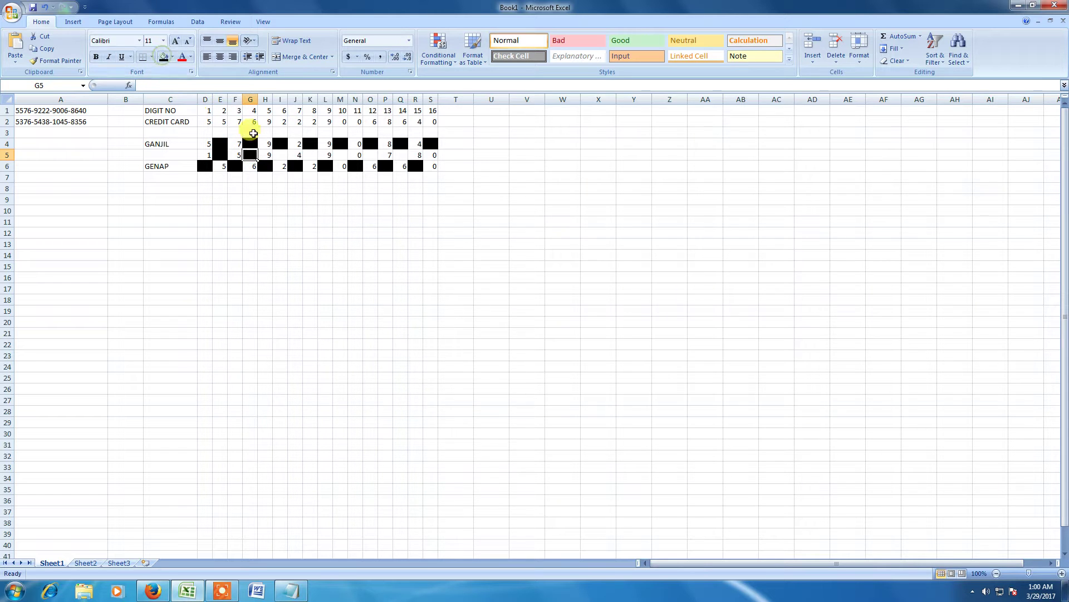
pyautogui.click(280, 155)
pyautogui.click(164, 57)
# Fill K5, M5, O5, Q5 and S5 black together.
pyautogui.click(311, 154)
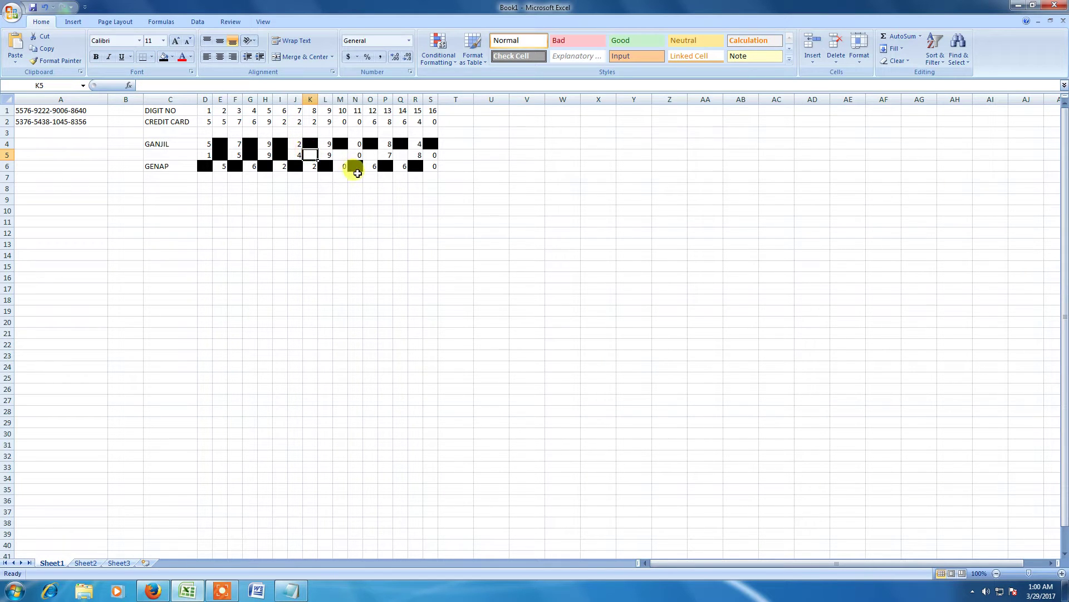
pyautogui.click(340, 155)
pyautogui.keyDown('ctrl'); pyautogui.click(371, 154); pyautogui.keyUp('ctrl')
pyautogui.keyDown('ctrl'); pyautogui.click(401, 154); pyautogui.keyUp('ctrl')
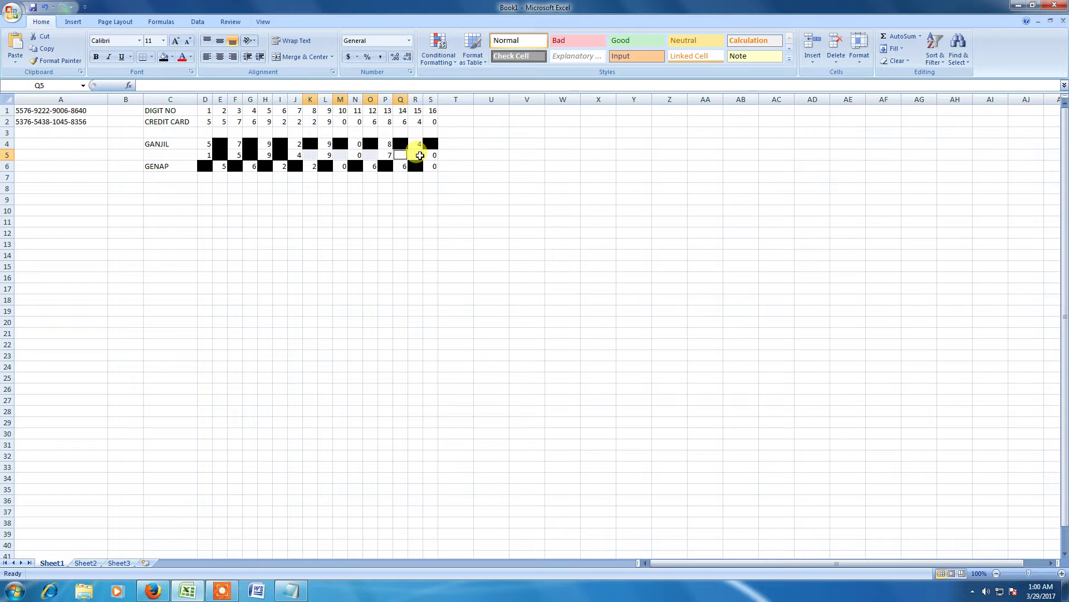
pyautogui.keyDown('ctrl'); pyautogui.click(430, 155); pyautogui.keyUp('ctrl')
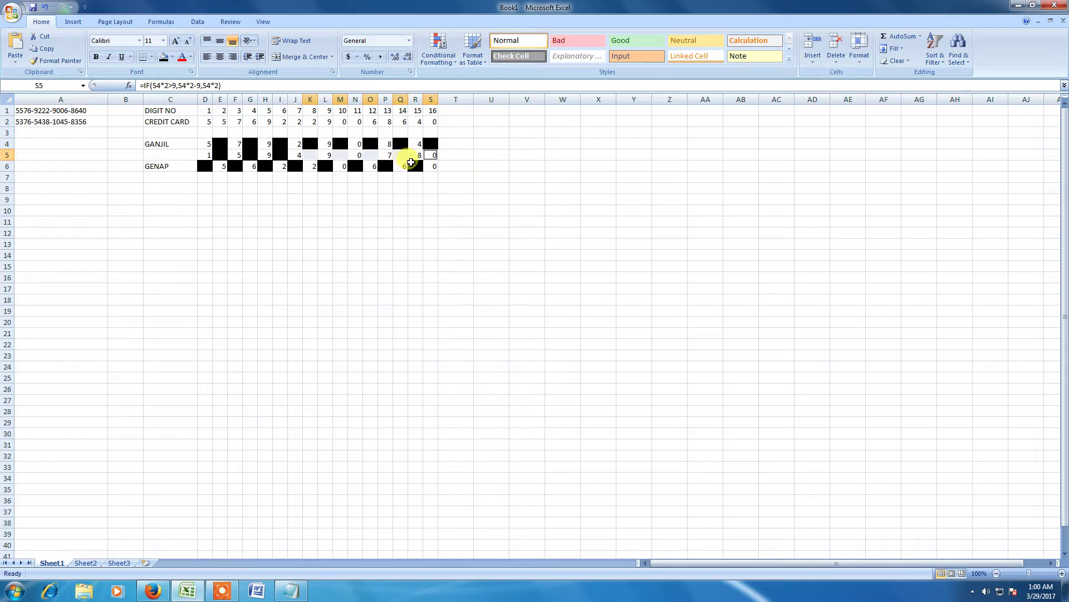
pyautogui.click(161, 57)
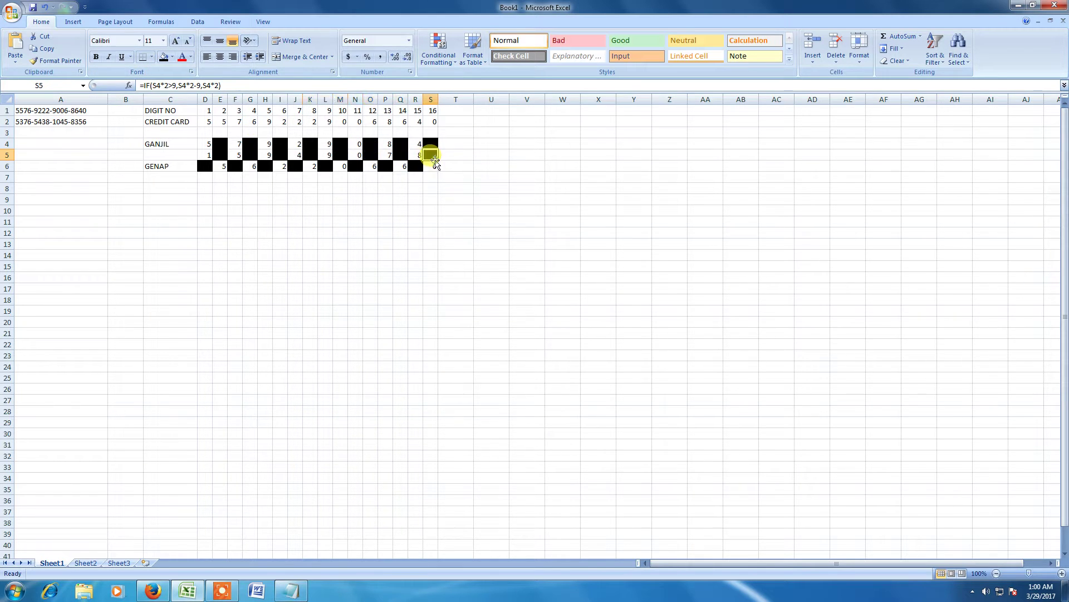
pyautogui.press('Delete')
# Enter =SUM(D5:S5) in T5, totalling row 5 to 43.
pyautogui.click(459, 158)
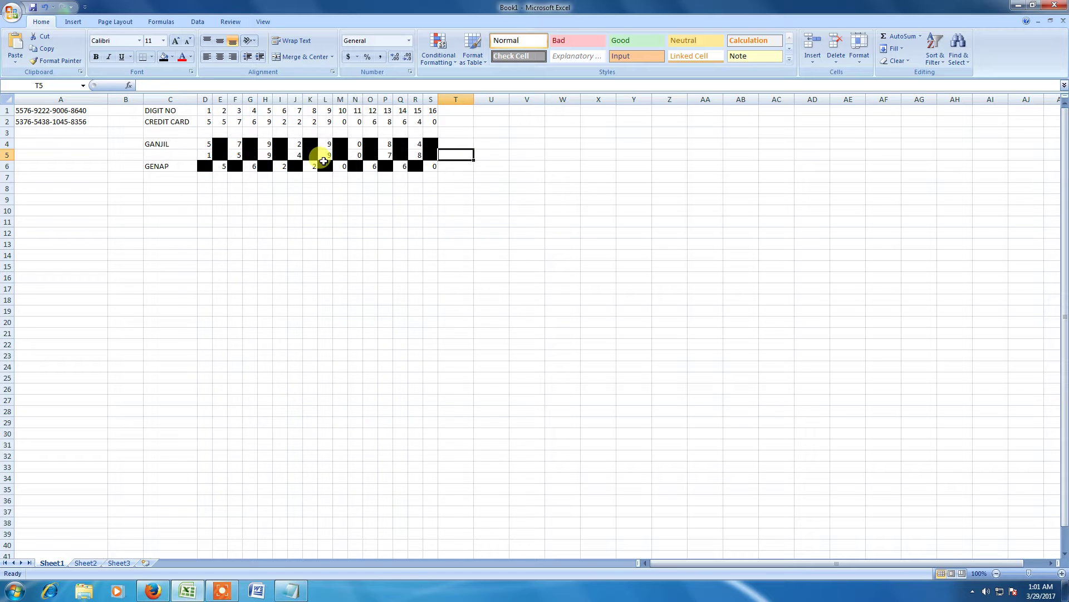
pyautogui.write('=SUM')
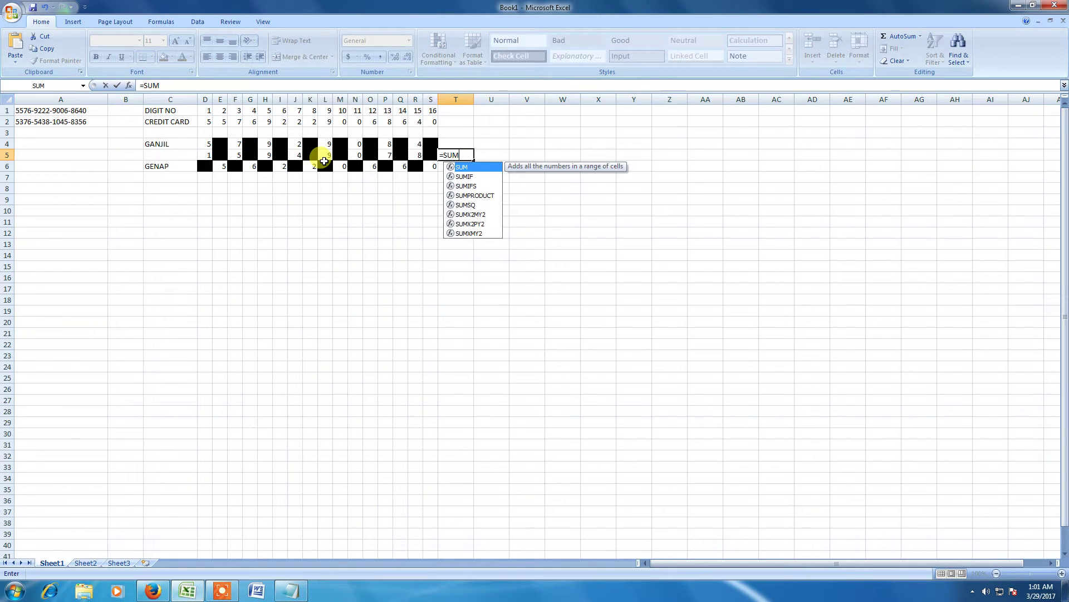
pyautogui.write('()')
pyautogui.click(324, 161)
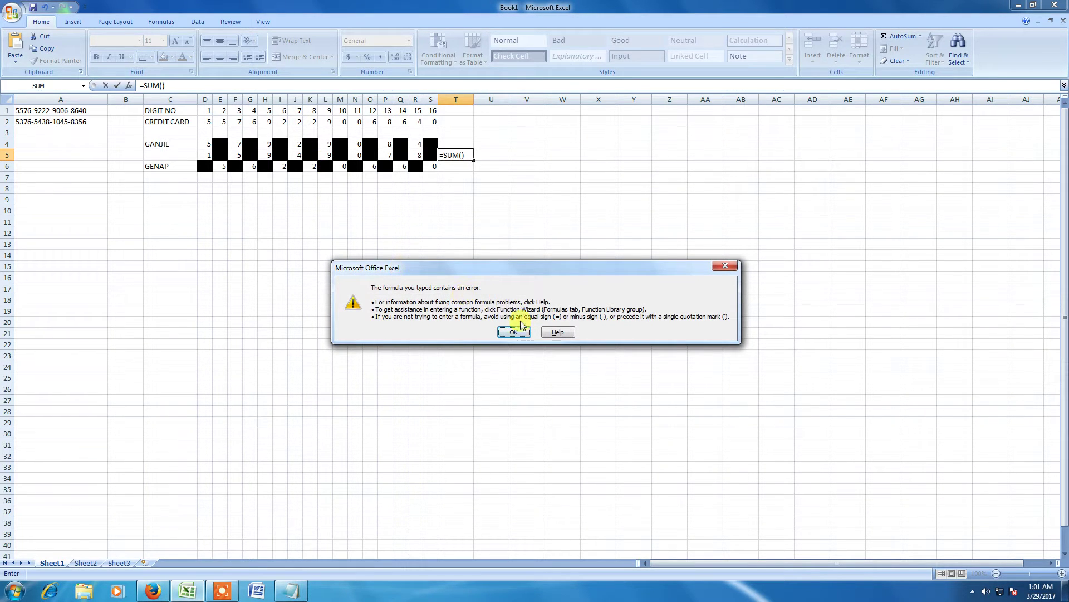
pyautogui.click(513, 331)
pyautogui.moveTo(425, 156); pyautogui.dragTo(213, 155)
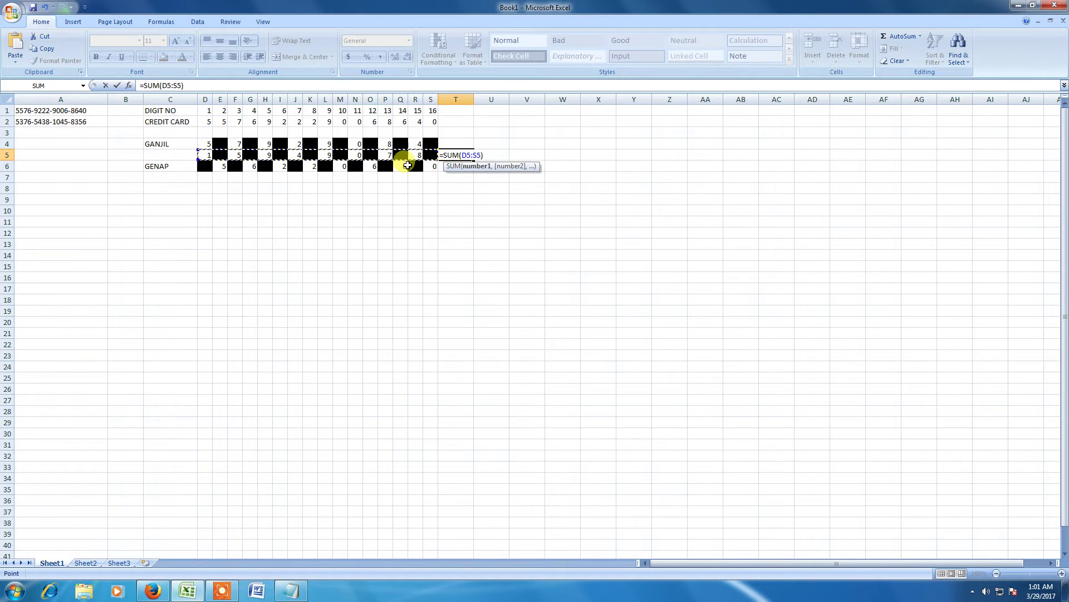
pyautogui.press('Return')
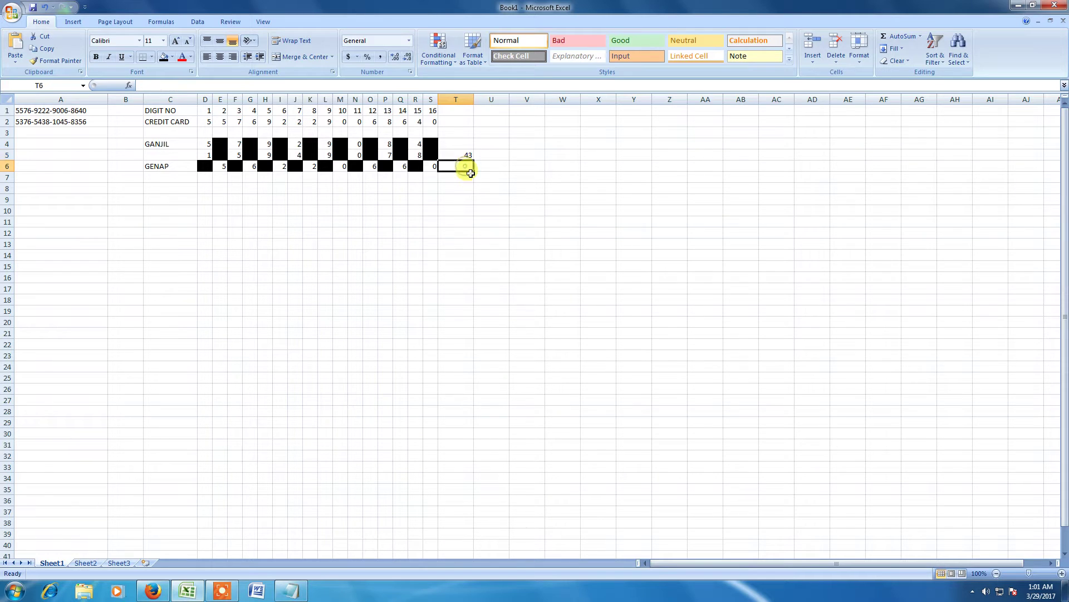
# Enter =SUM(D6:S6) in T6, totalling row 6 to 27.
pyautogui.write('=')
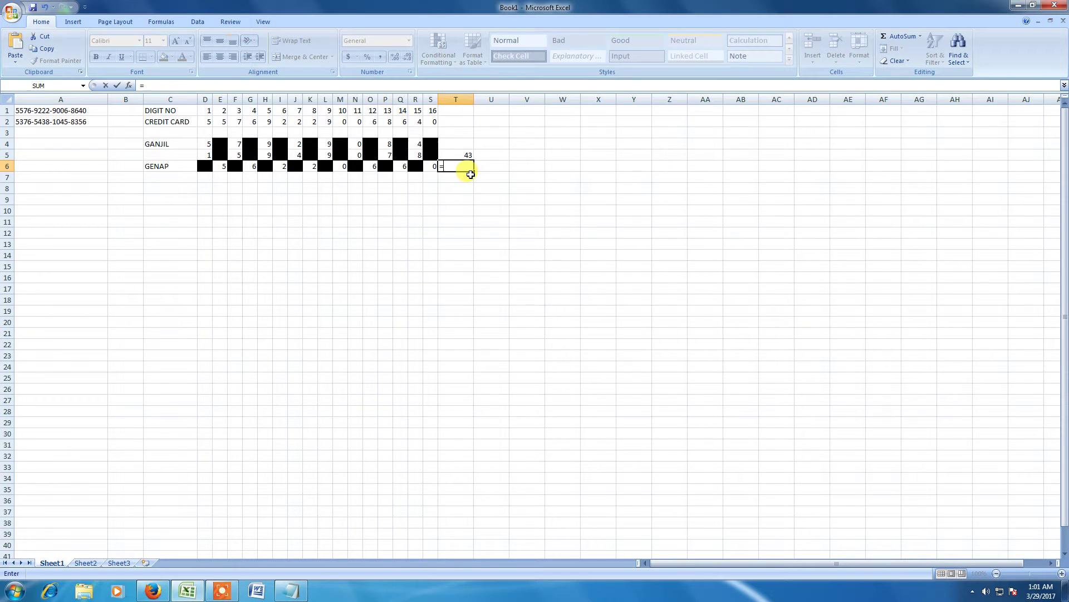
pyautogui.write('SUM')
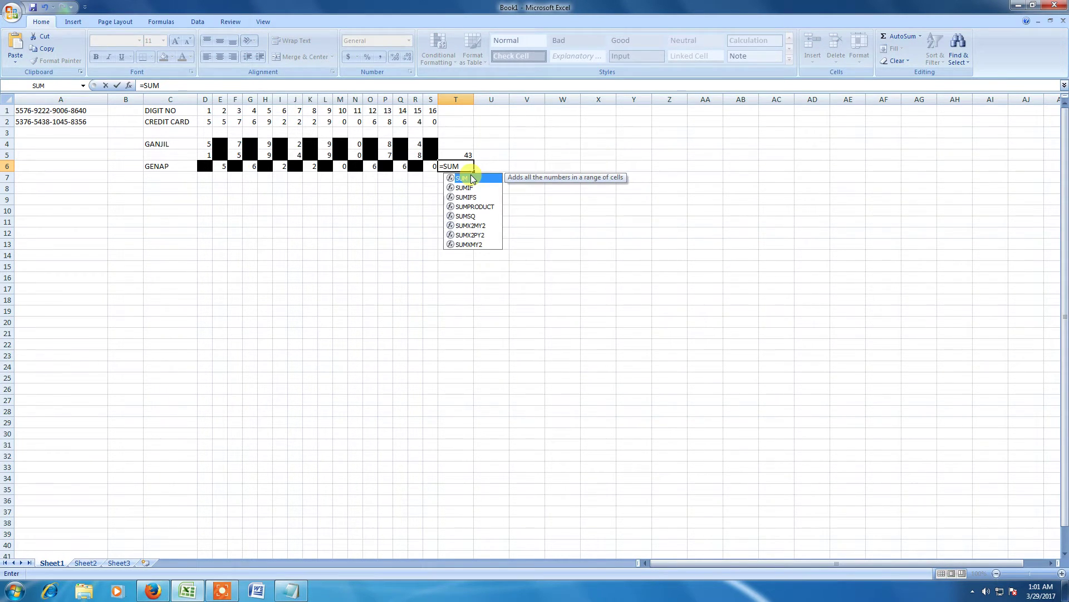
pyautogui.write('(')
pyautogui.press('Left')
pyautogui.hotkey('shift', 'Left')
pyautogui.hotkey('shift', 'Left')
pyautogui.hotkey('shift', 'Left')
pyautogui.hotkey('shift', 'Left')
pyautogui.hotkey('shift', 'Left')
pyautogui.hotkey('shift', 'Left')
pyautogui.hotkey('shift', 'Left')
pyautogui.hotkey('shift', 'Left')
pyautogui.hotkey('shift', 'Left')
pyautogui.hotkey('shift', 'Left')
pyautogui.hotkey('shift', 'Left')
pyautogui.hotkey('shift', 'Left')
pyautogui.hotkey('shift', 'Left')
pyautogui.hotkey('shift', 'Left')
pyautogui.write(')')
pyautogui.press('Return')
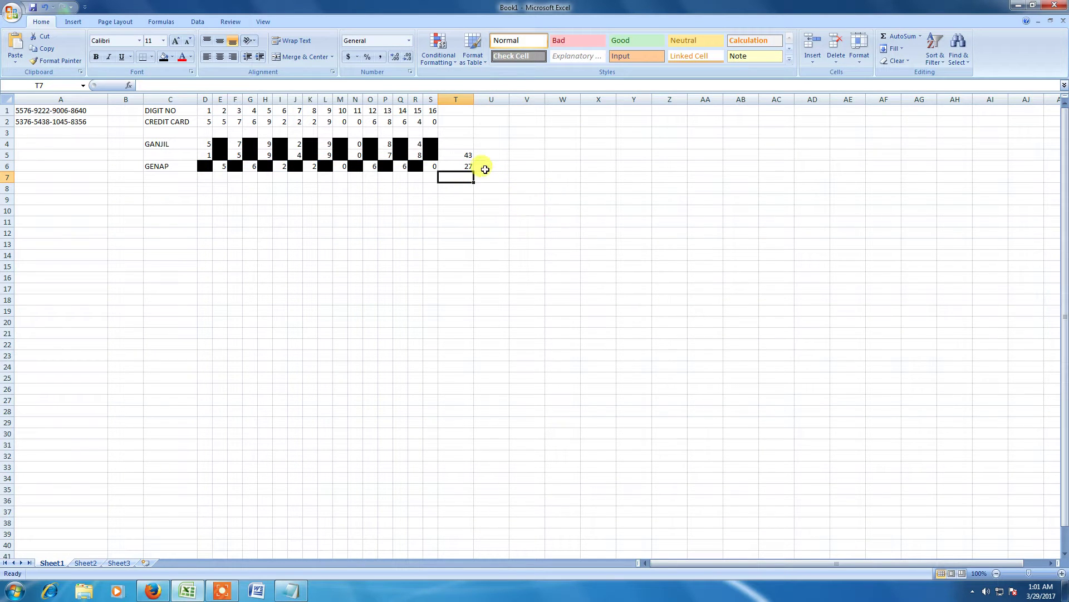
# Put a + sign in U6 beside the totals.
pyautogui.click(457, 162)
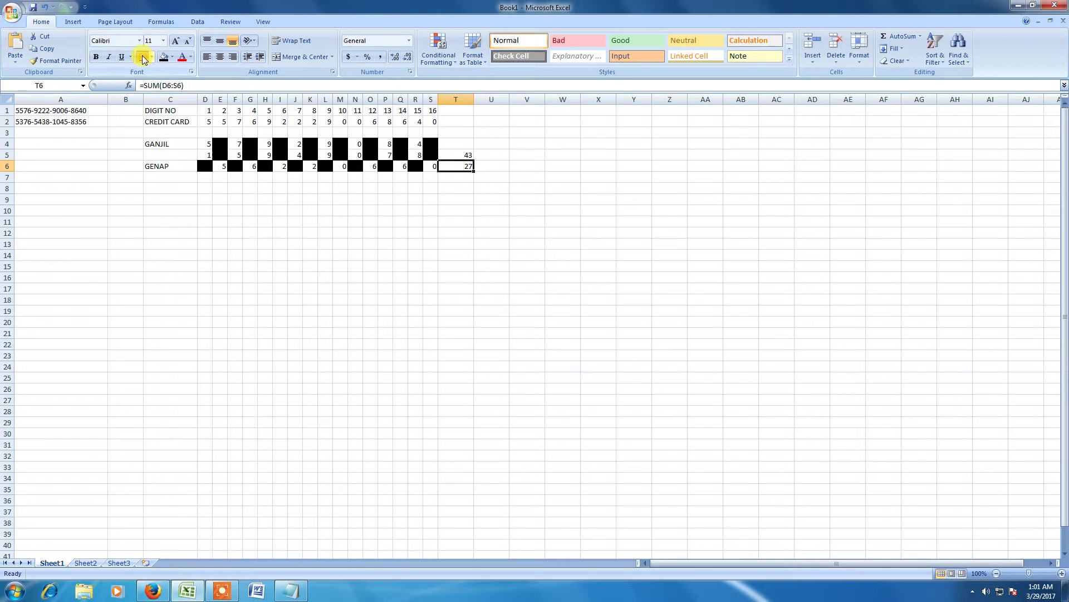
pyautogui.click(486, 167)
pyautogui.write('+')
pyautogui.press('Return')
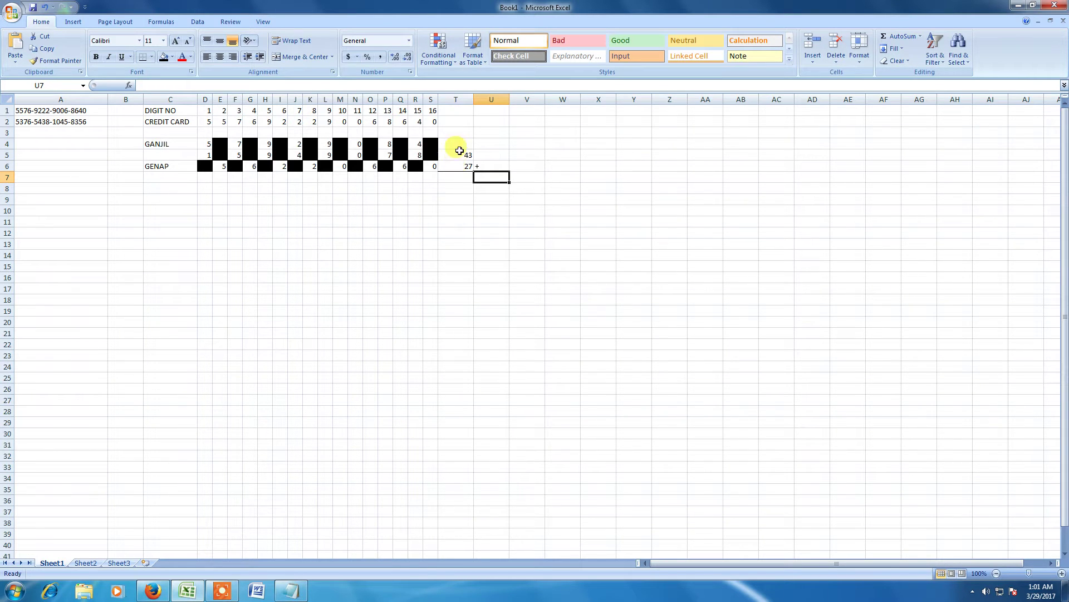
# Add the two totals in T7 to get 70.
pyautogui.click(456, 176)
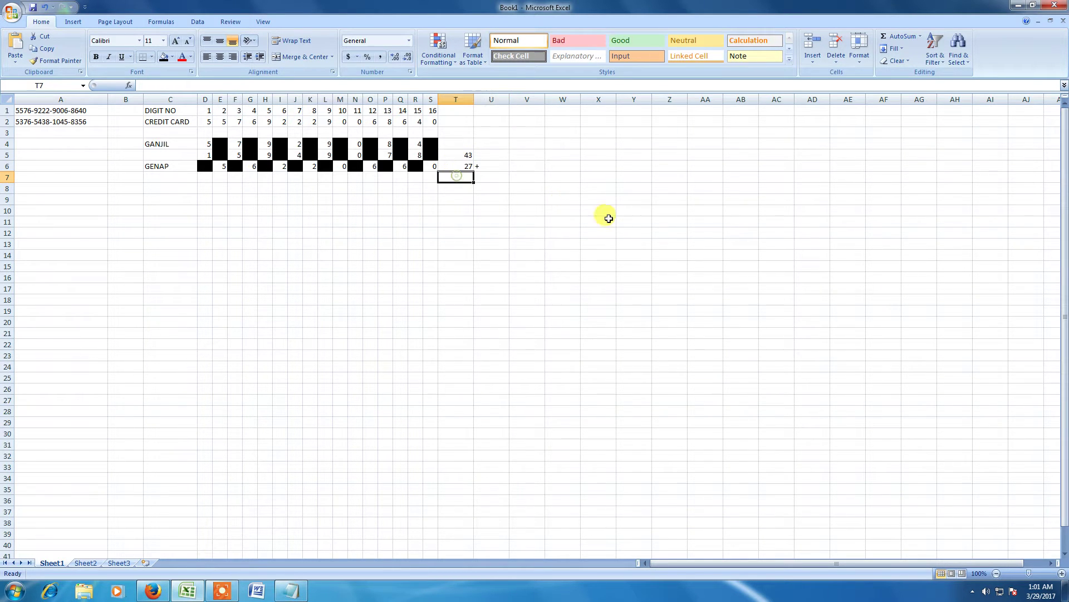
pyautogui.write('=')
pyautogui.press('Up')
pyautogui.press('Up')
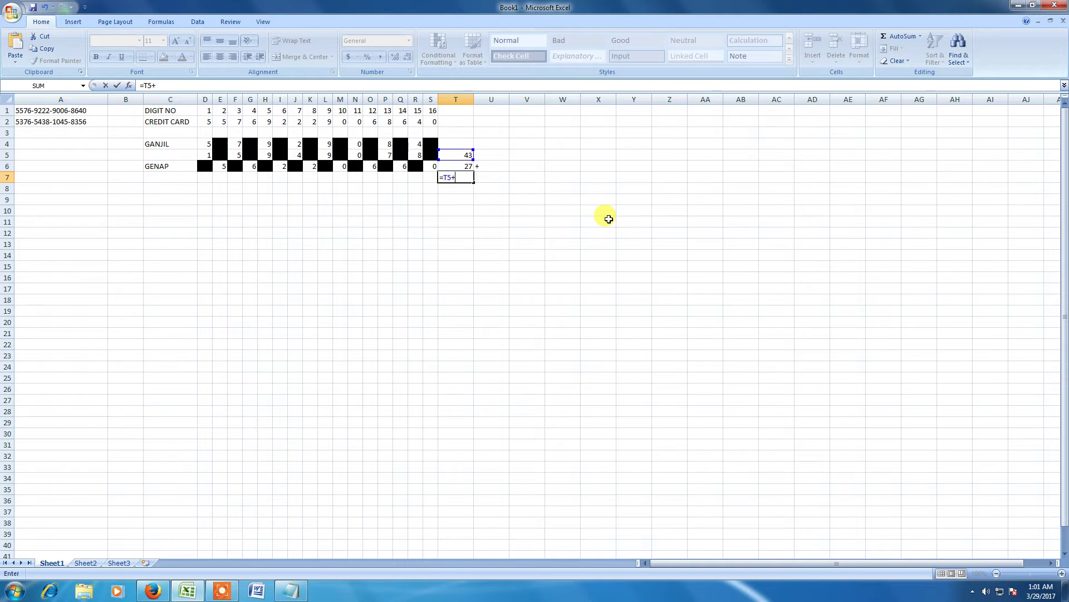
pyautogui.press('Return')
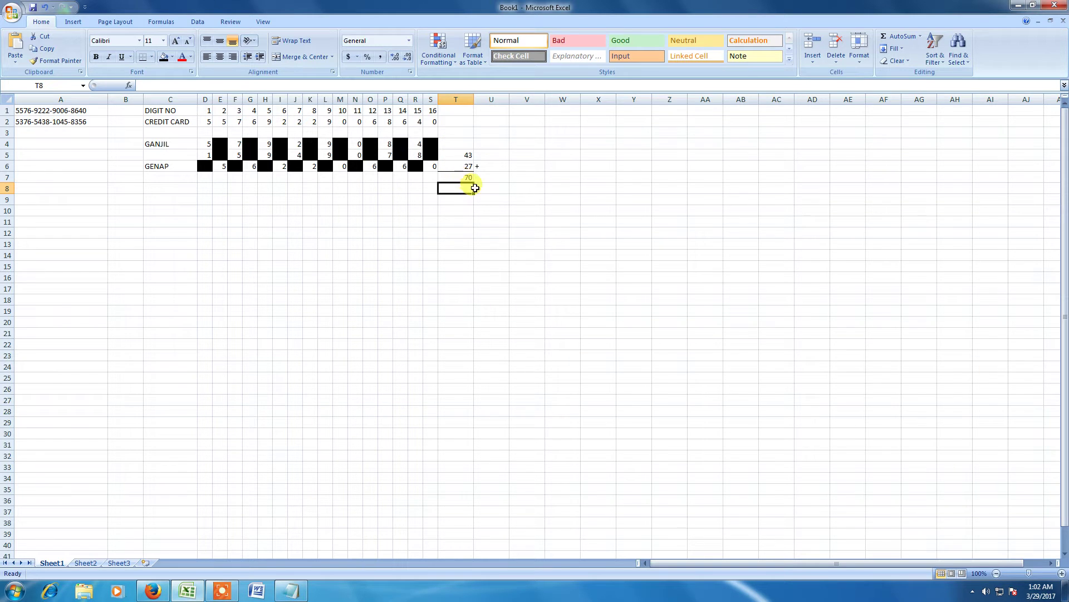
# Divide T7 by 10 in T8 to get 7 and enter VALID in T9.
pyautogui.write('=T7/')
pyautogui.press('Escape')
pyautogui.press('Down')
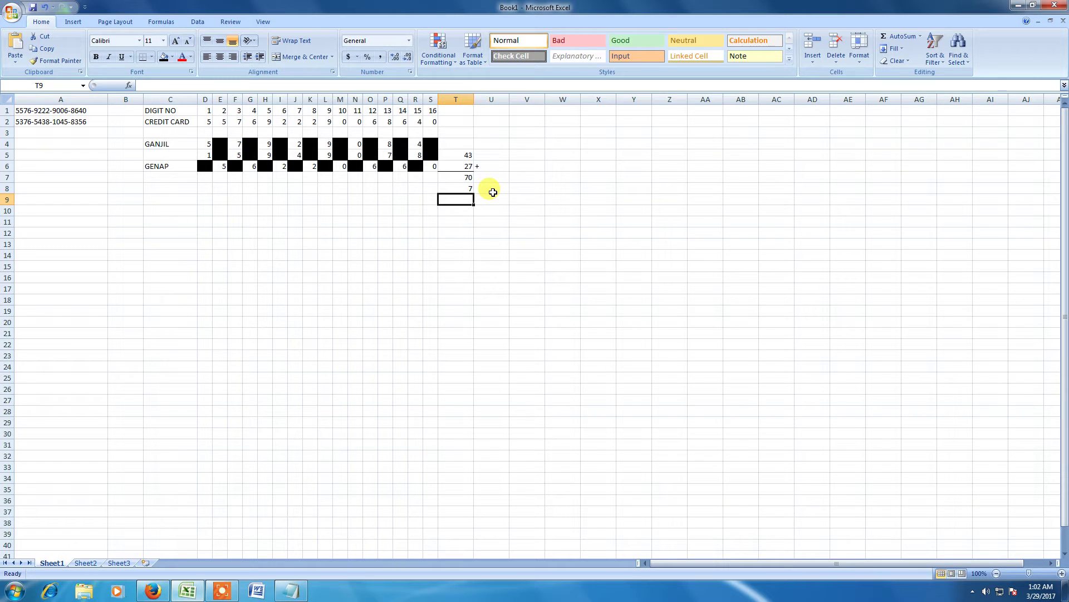
pyautogui.write('VALID')
pyautogui.press('Return')
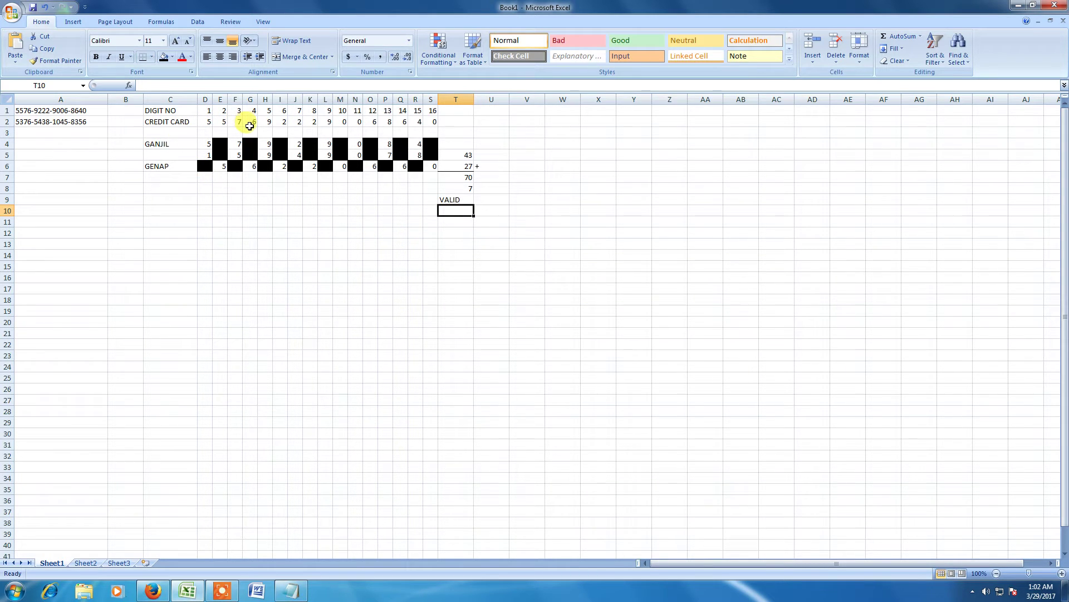
# Copy the C1:U9 checking block and paste it starting at C13.
pyautogui.moveTo(152, 110); pyautogui.dragTo(445, 196)
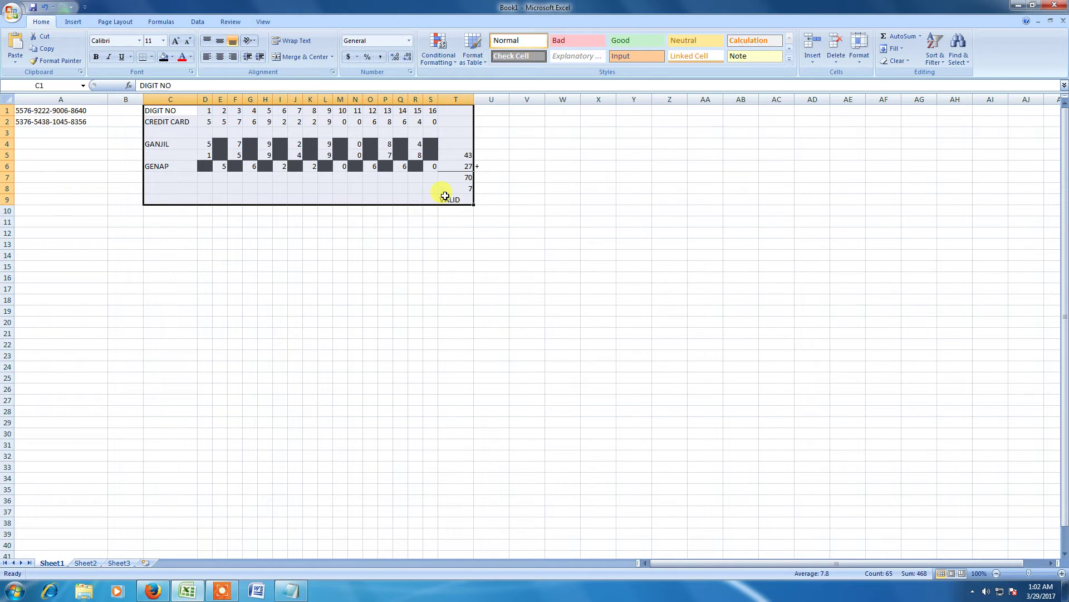
pyautogui.hotkey('shift', 'Right')
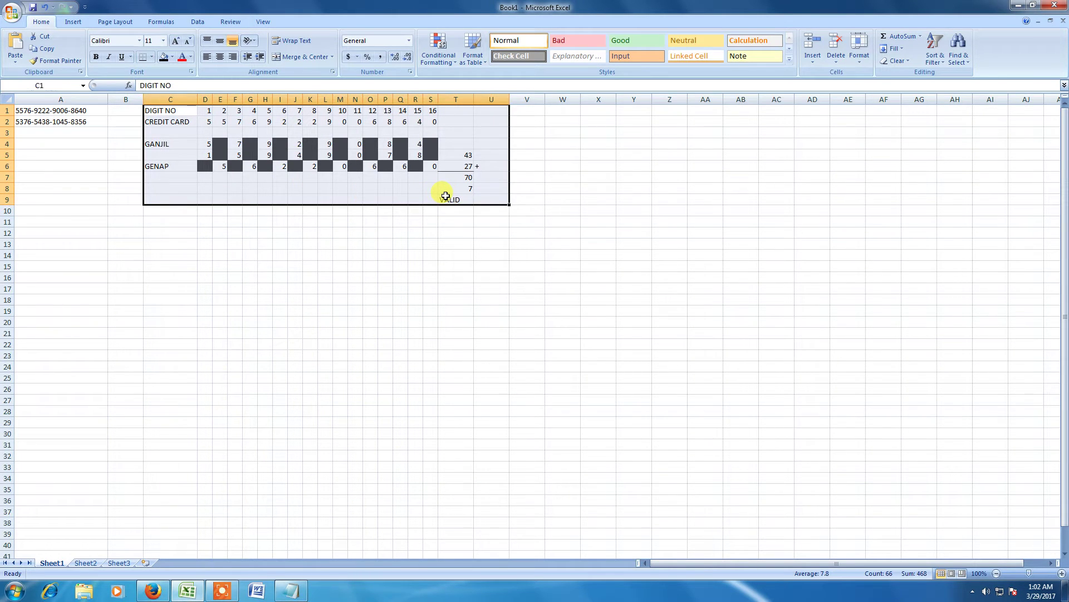
pyautogui.press('super')
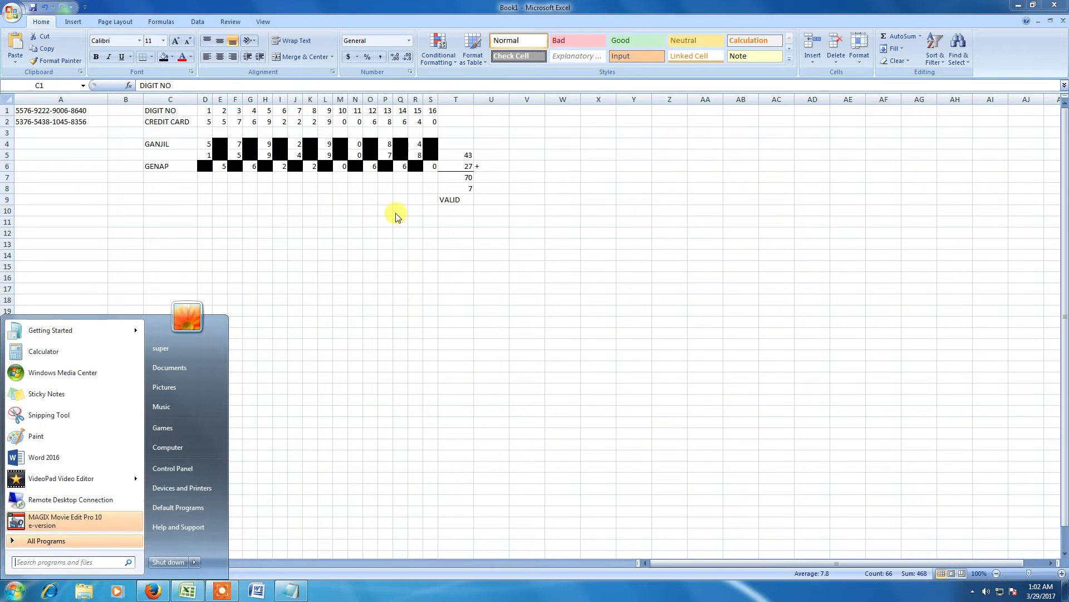
pyautogui.press('super')
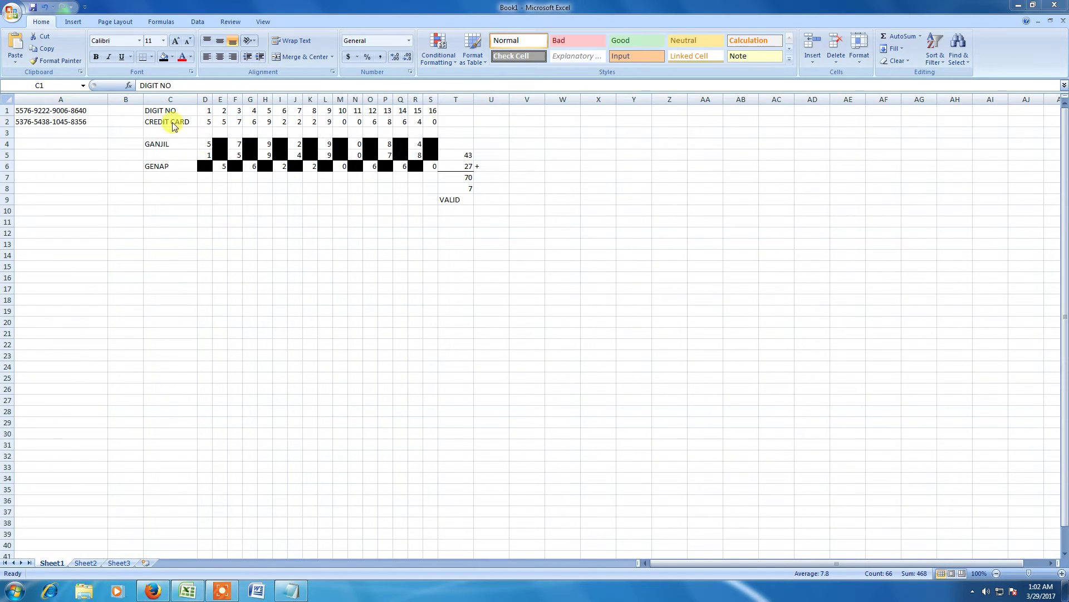
pyautogui.hotkey('ctrl', 'c')
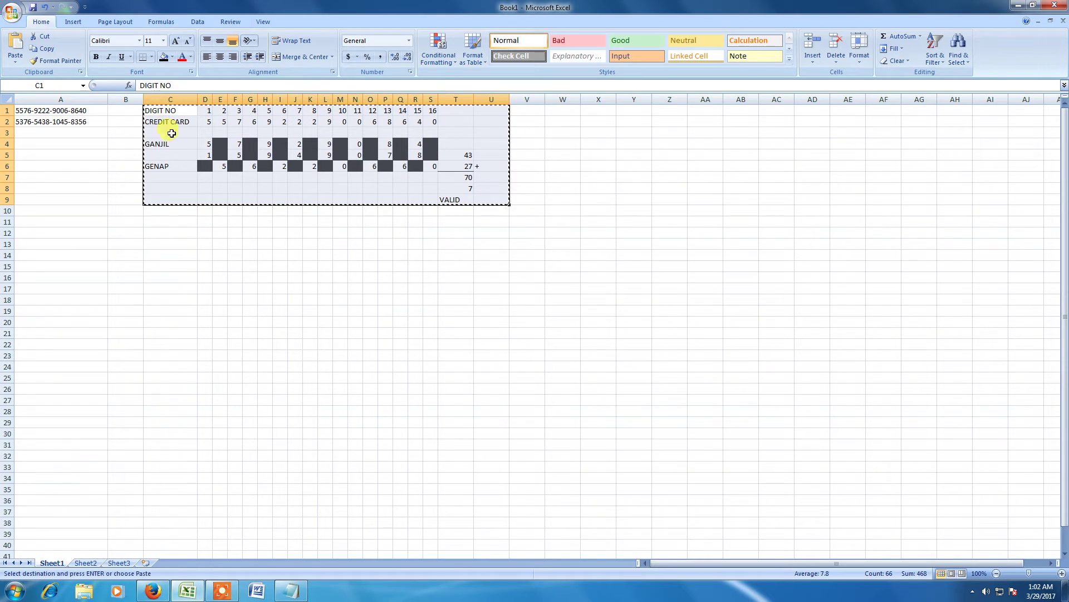
pyautogui.click(161, 245)
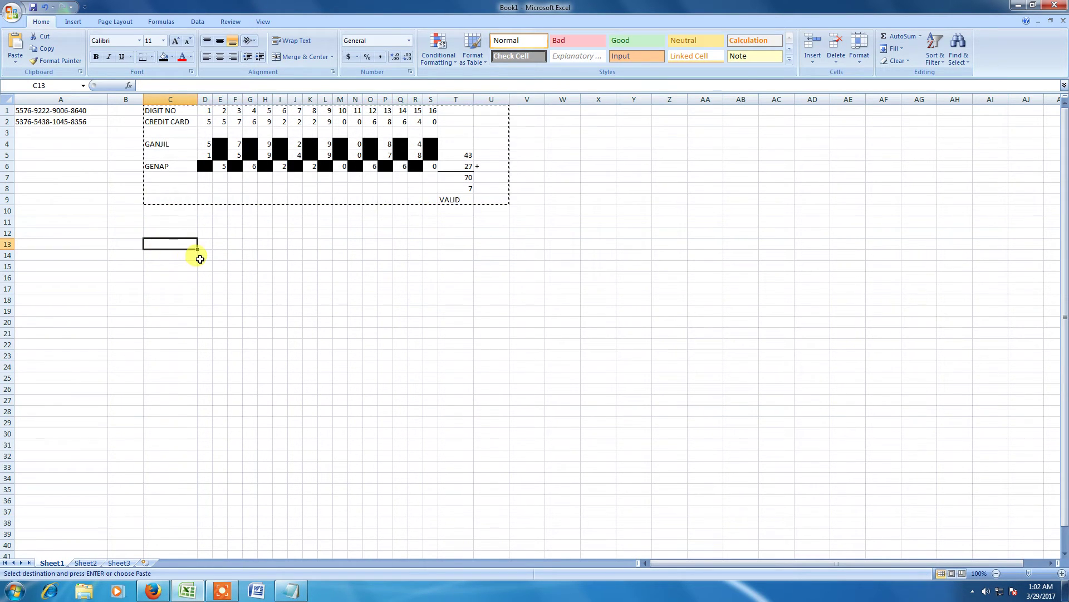
pyautogui.press('Return')
pyautogui.scroll(-1, 249, 244)
pyautogui.scroll(-1, 270, 232)
pyautogui.scroll(2, 269, 232)
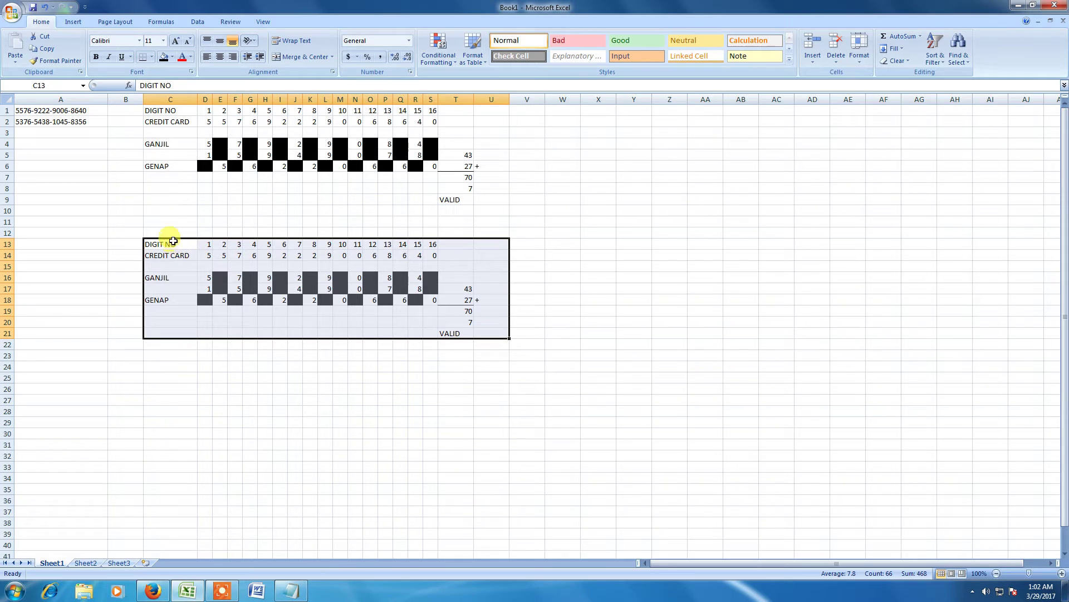
pyautogui.click(206, 254)
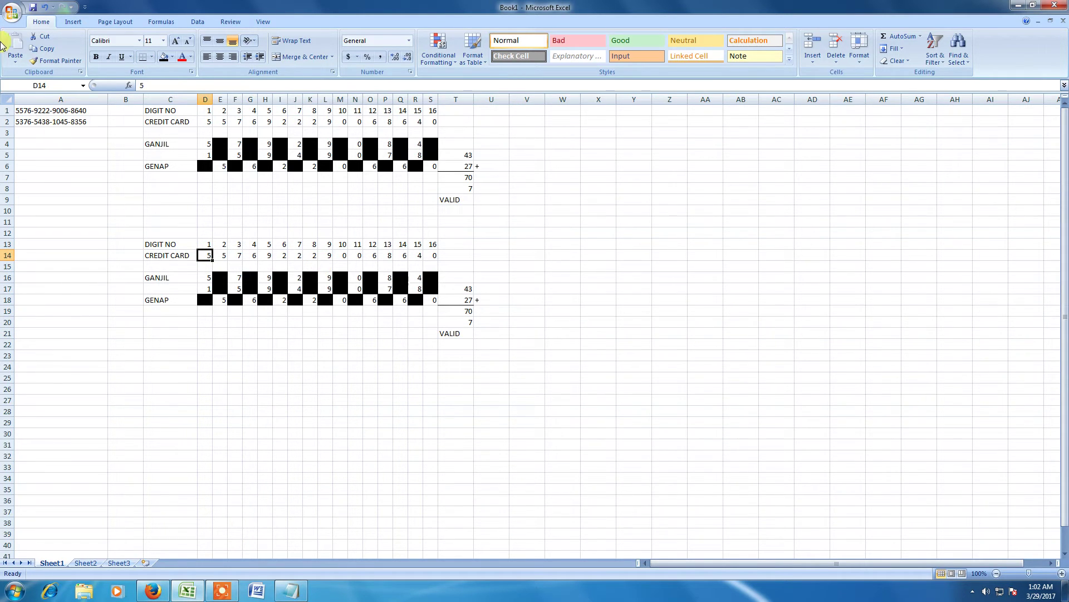
# Copy the second card number from A2 into A13.
pyautogui.click(51, 120)
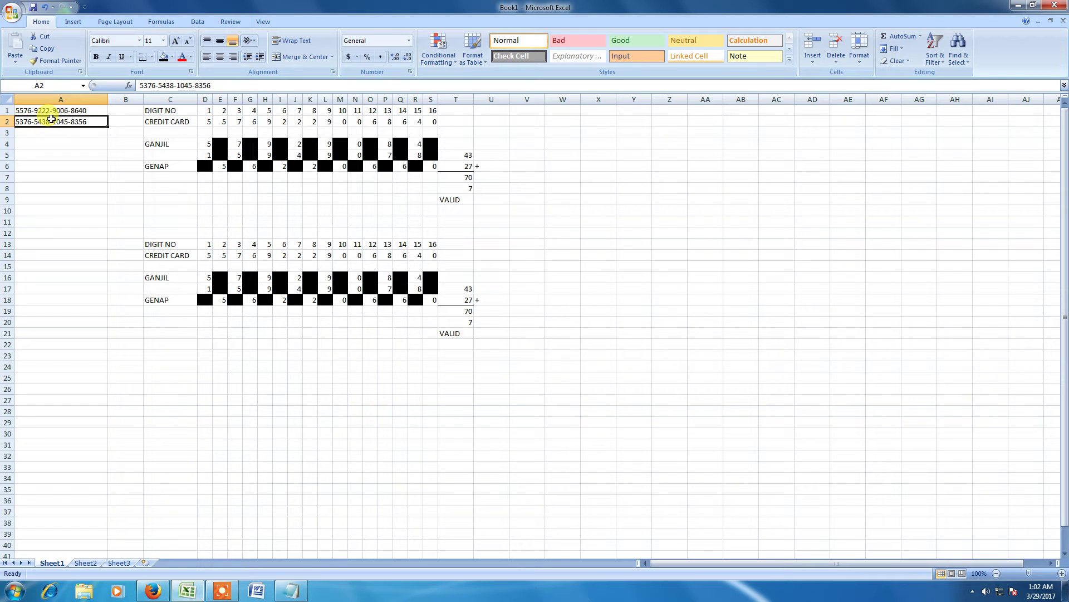
pyautogui.hotkey('ctrl', 'c')
pyautogui.click(42, 240)
pyautogui.press('Return')
pyautogui.click(42, 124)
pyautogui.click(26, 246)
# Retype row 14 with the second card's digits, recalculating totals to 31, 35, 66 and 6.6.
pyautogui.click(207, 254)
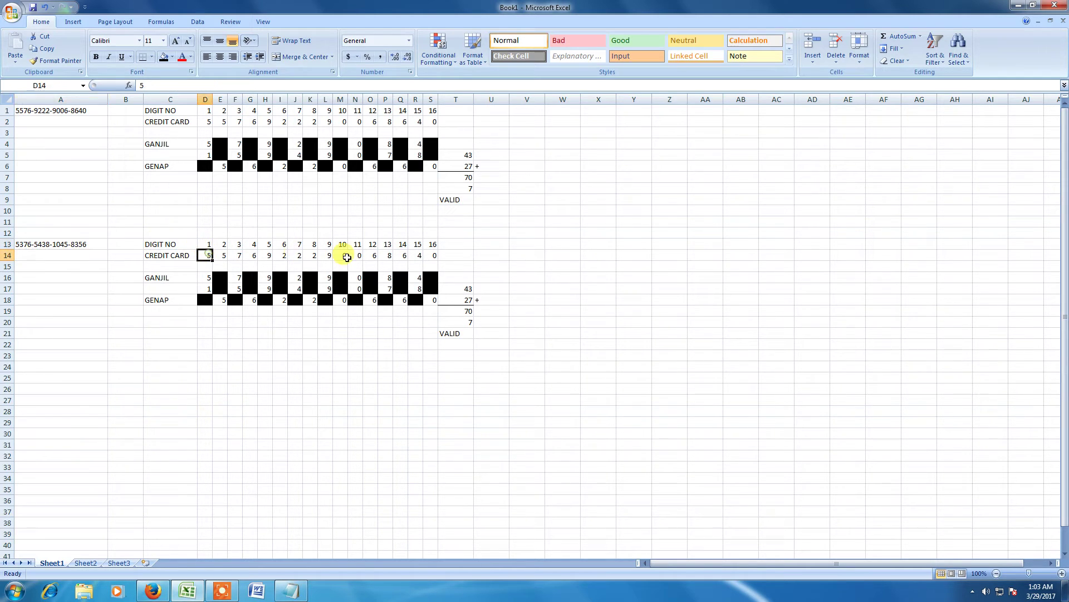
pyautogui.press('Right')
pyautogui.write('3')
pyautogui.press('Right')
pyautogui.press('Right')
pyautogui.press('Right')
pyautogui.write('5')
pyautogui.press('Right')
pyautogui.write('4')
pyautogui.press('Right')
pyautogui.write('3')
pyautogui.press('Right')
pyautogui.write('8')
pyautogui.press('Right')
pyautogui.write('1')
pyautogui.press('Right')
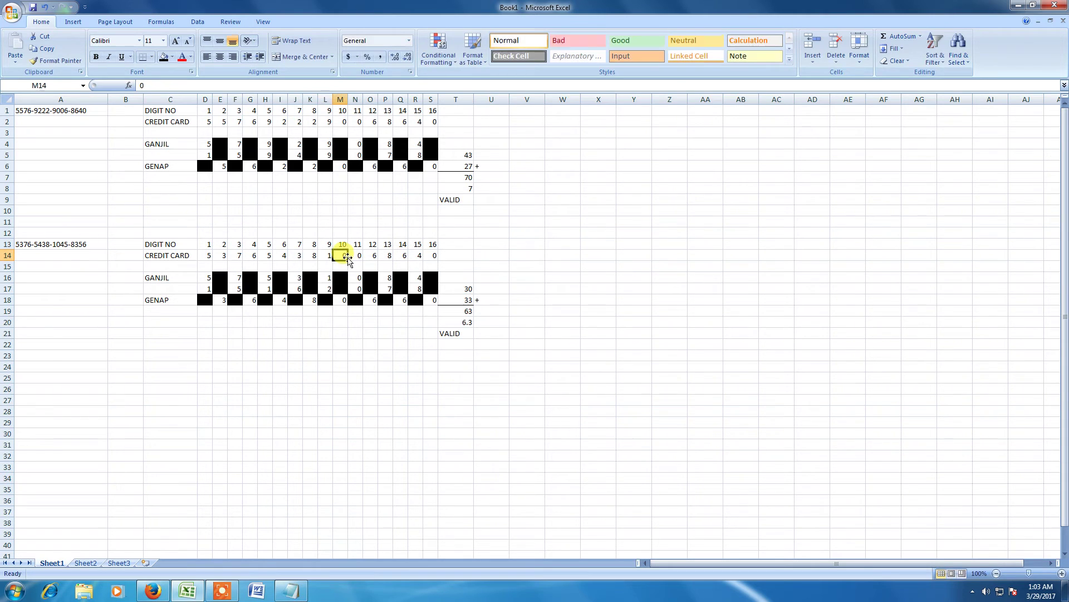
pyautogui.press('Right')
pyautogui.write('4')
pyautogui.press('Right')
pyautogui.write('5')
pyautogui.press('Right')
pyautogui.press('Right')
pyautogui.write('3')
pyautogui.press('Right')
pyautogui.write('5')
pyautogui.press('Right')
pyautogui.write('06')
pyautogui.press('Return')
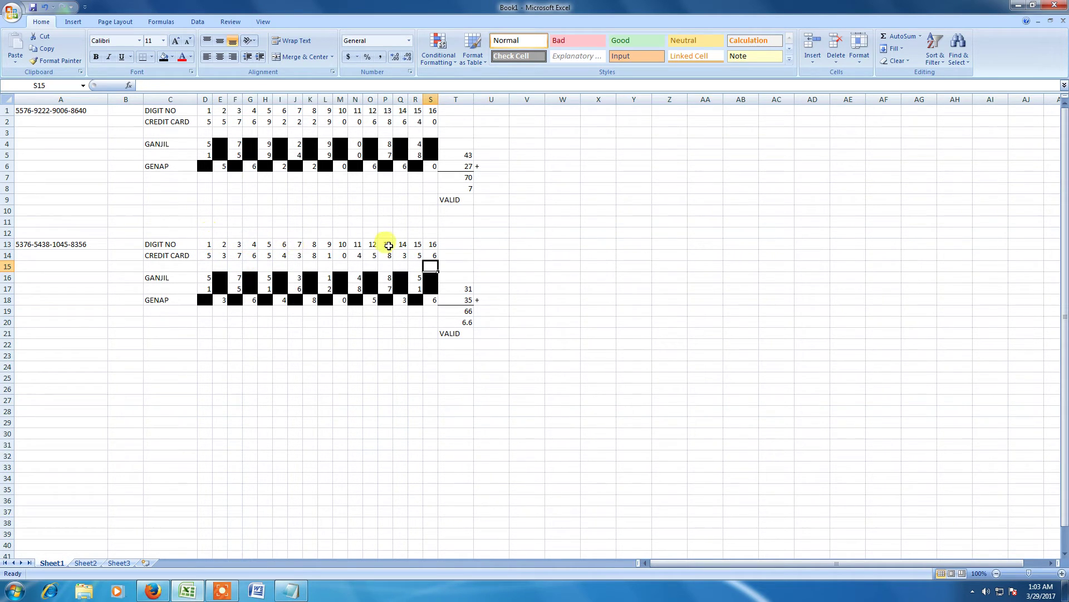
pyautogui.click(483, 253)
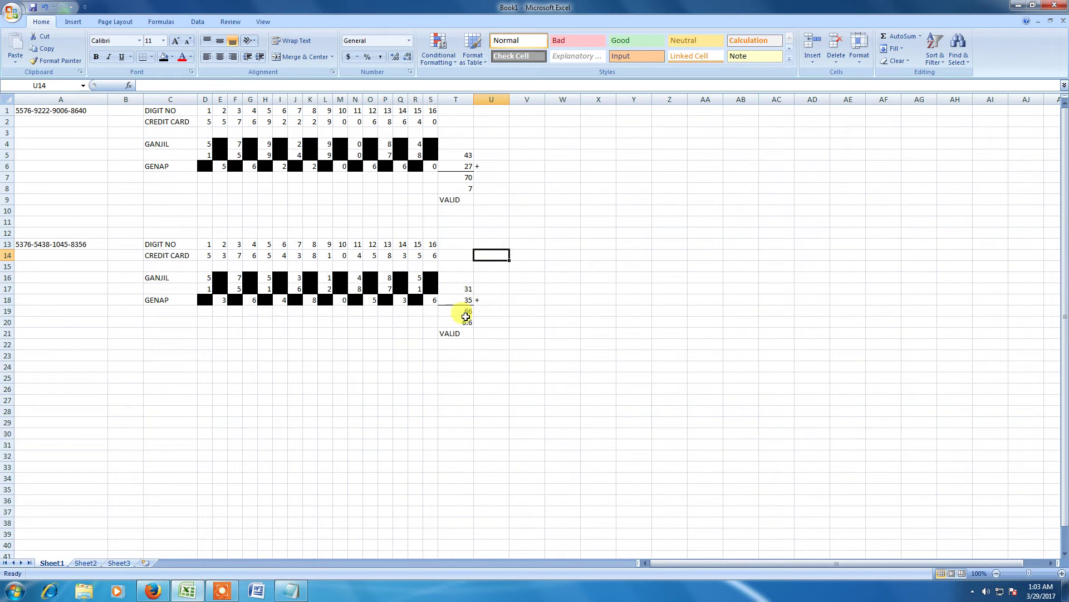
# Change the second card's result in T21 to TIDAK VALID and widen column T to fit.
pyautogui.click(467, 321)
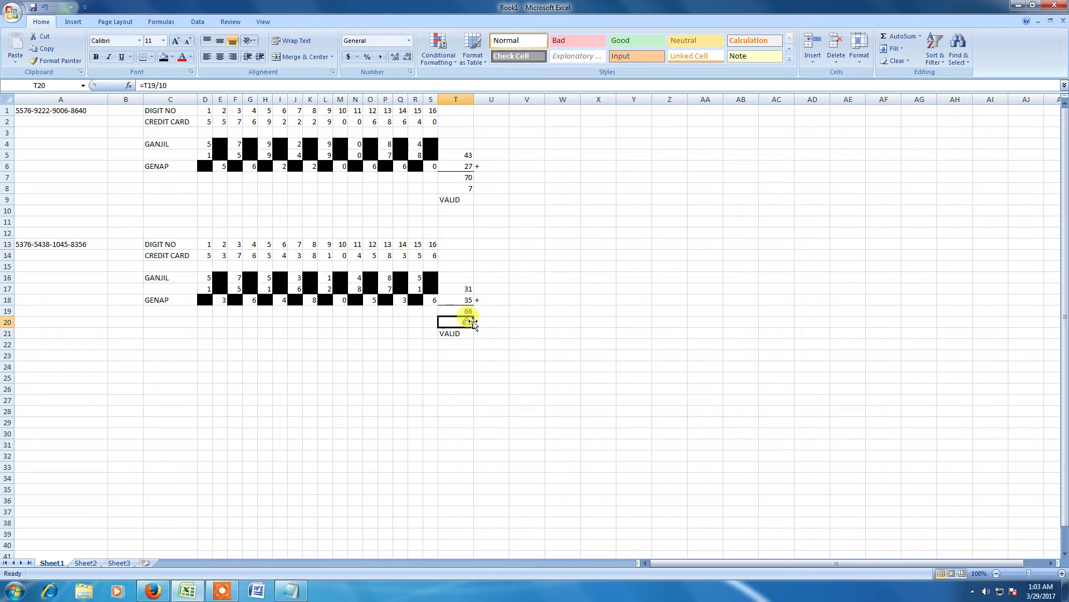
pyautogui.click(472, 333)
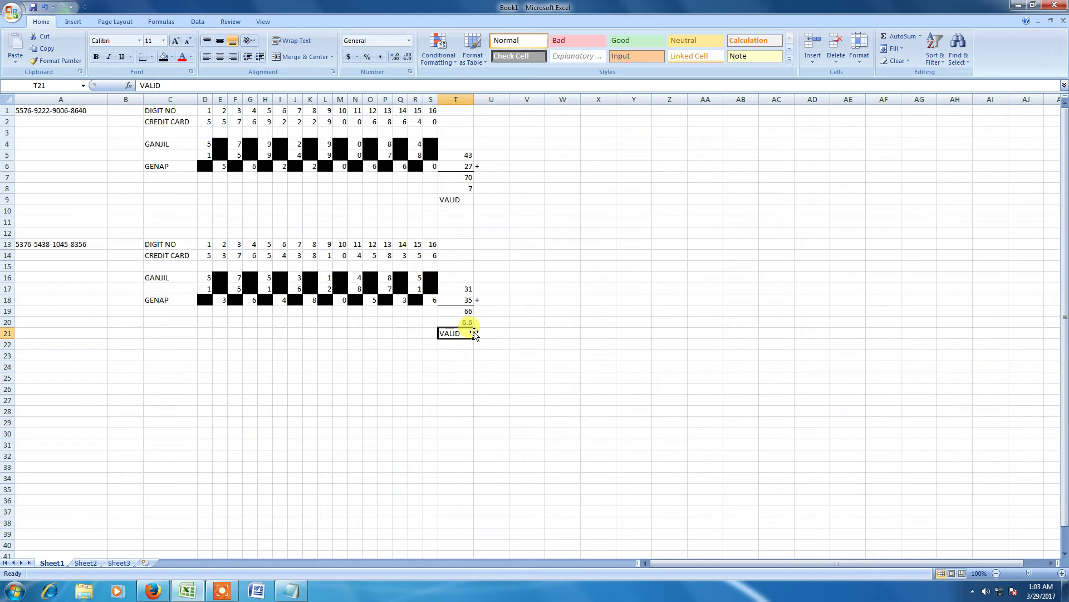
pyautogui.write('T')
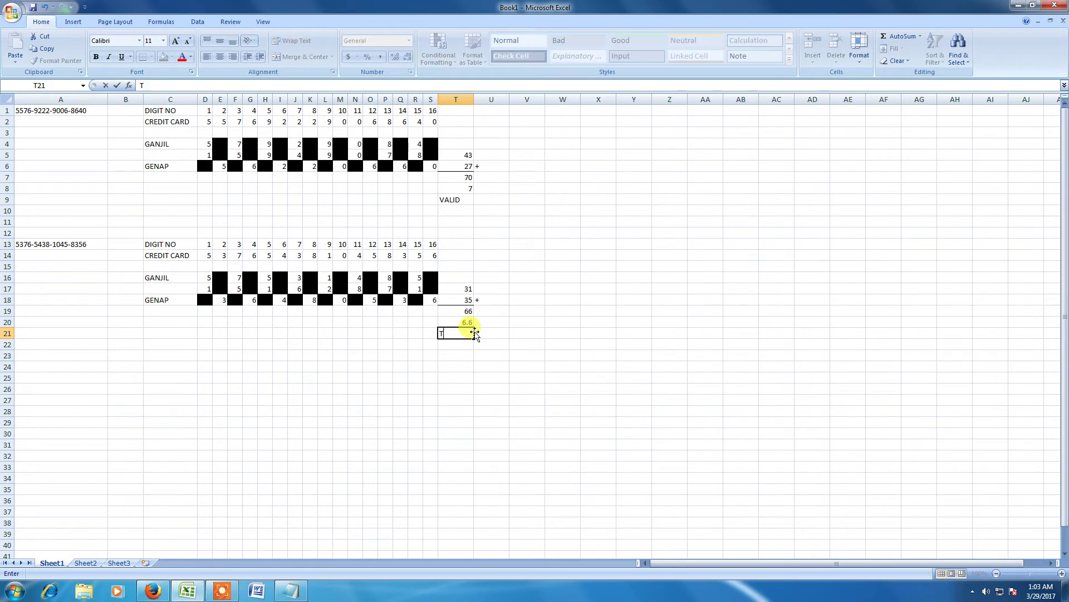
pyautogui.write('LID')
pyautogui.press('Return')
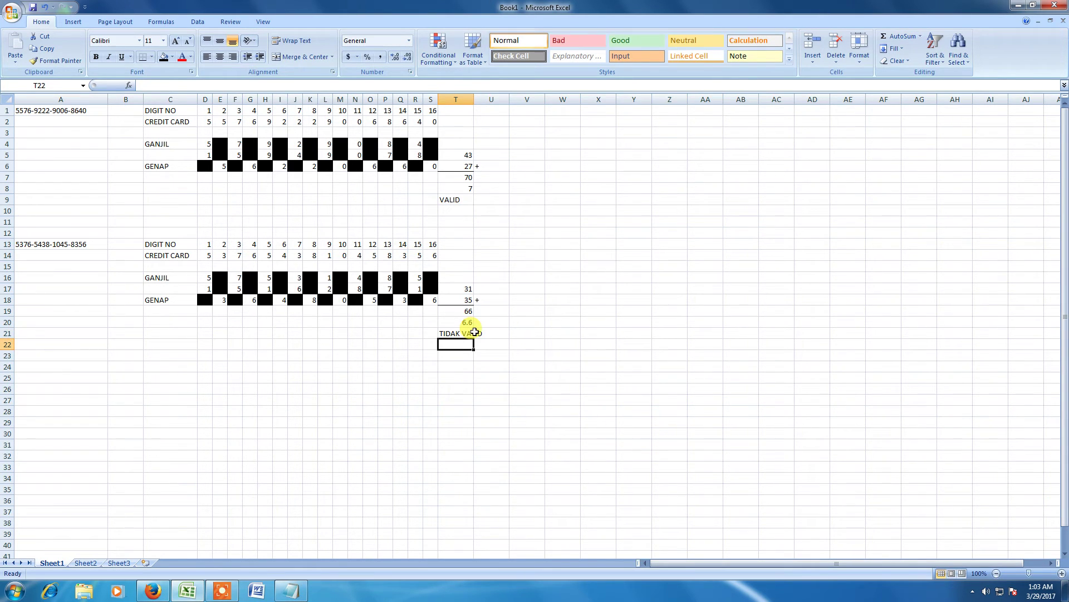
pyautogui.moveTo(474, 99); pyautogui.dragTo(497, 99)
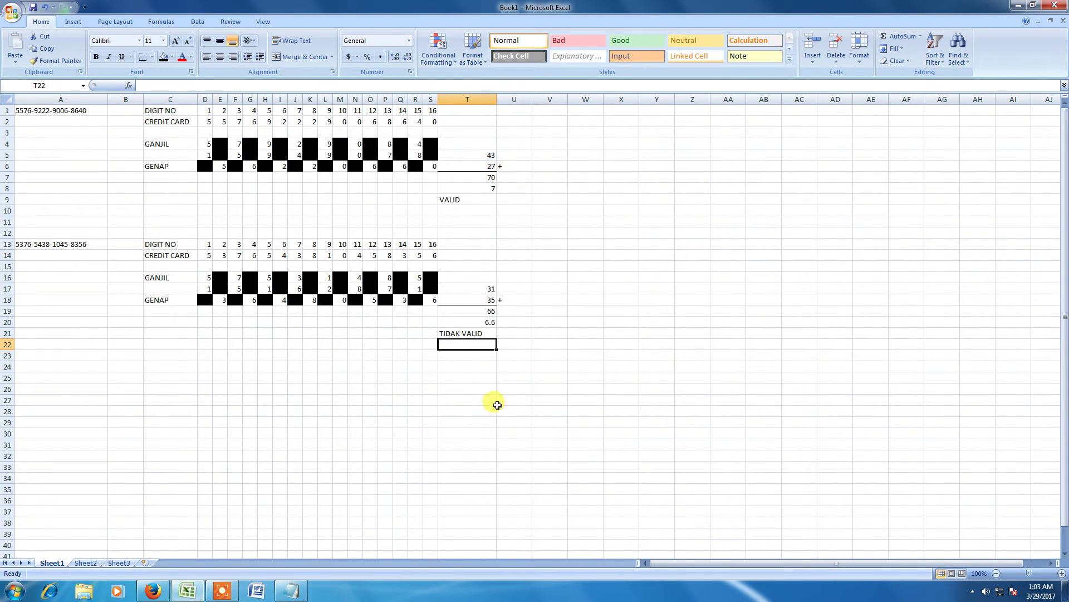
# Fill the TIDAK VALID cell T21 red and the first card's VALID cell T9 green.
pyautogui.click(478, 333)
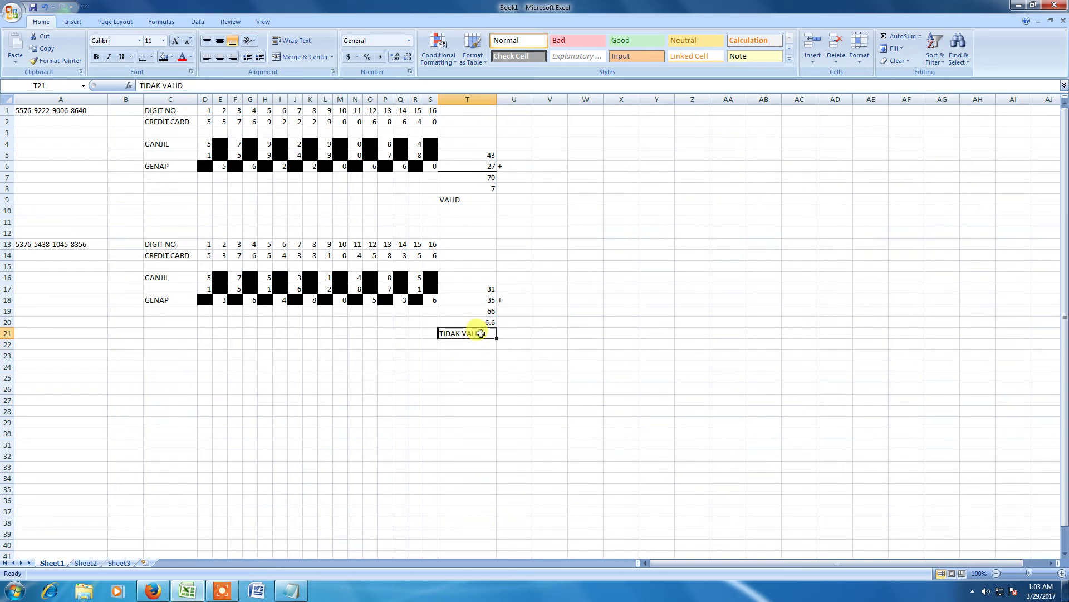
pyautogui.click(172, 56)
pyautogui.click(172, 140)
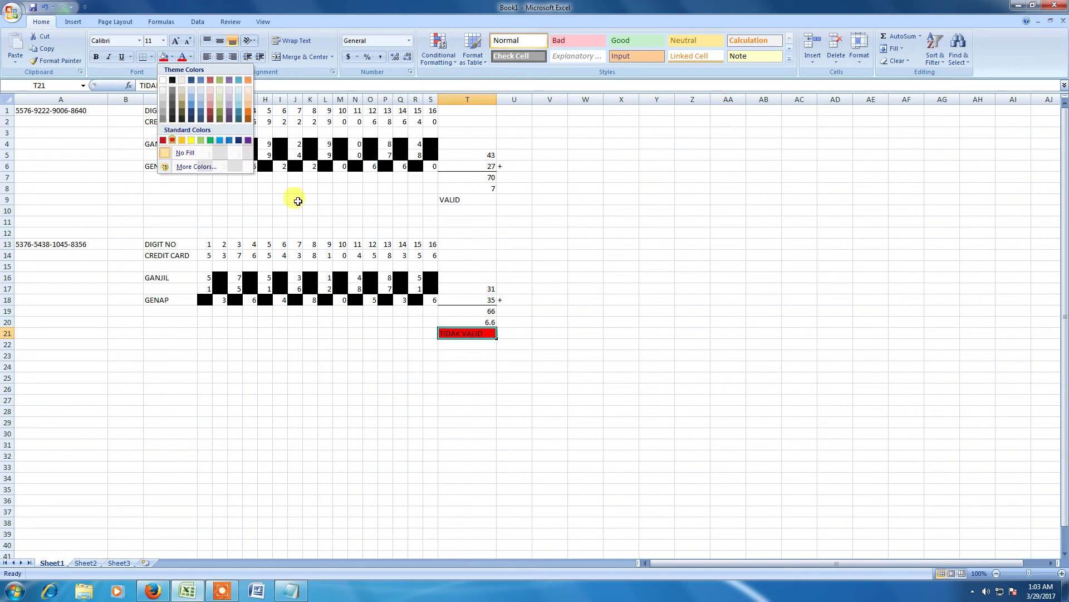
pyautogui.click(508, 276)
pyautogui.click(459, 199)
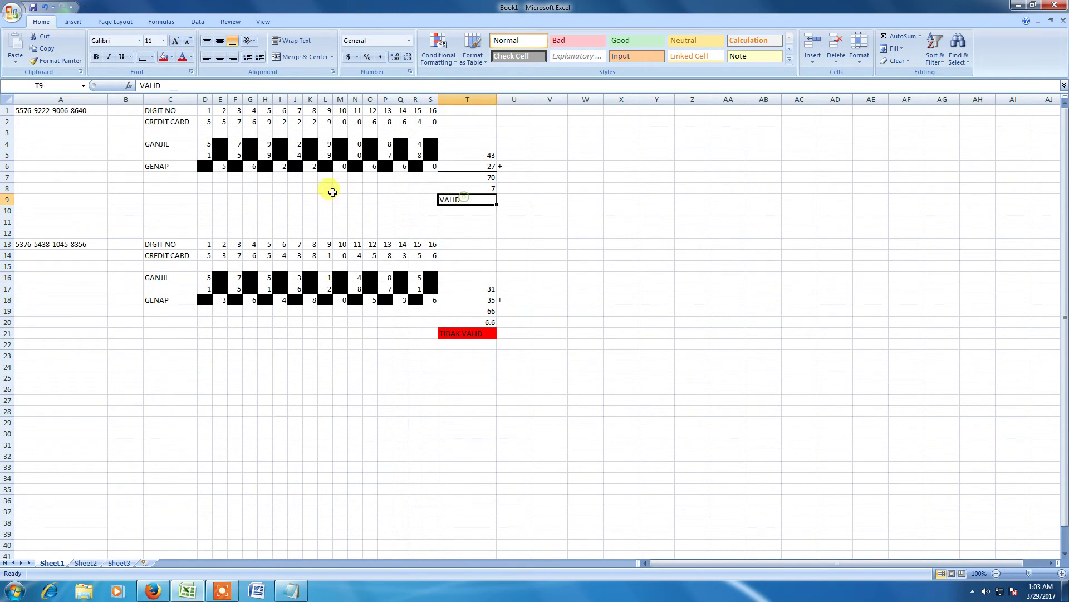
pyautogui.click(173, 57)
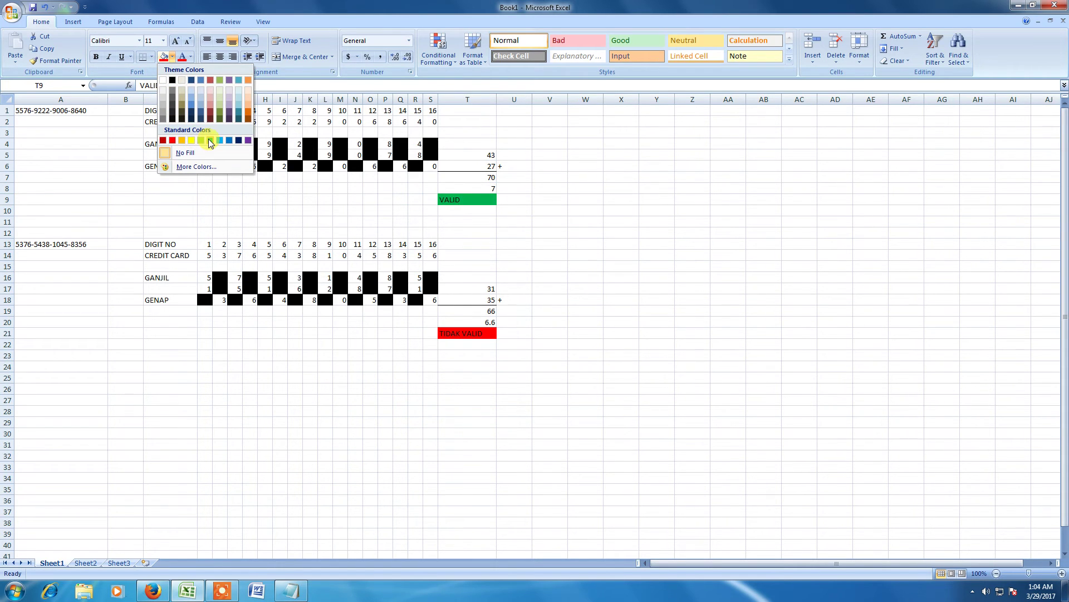
pyautogui.click(201, 140)
pyautogui.click(573, 234)
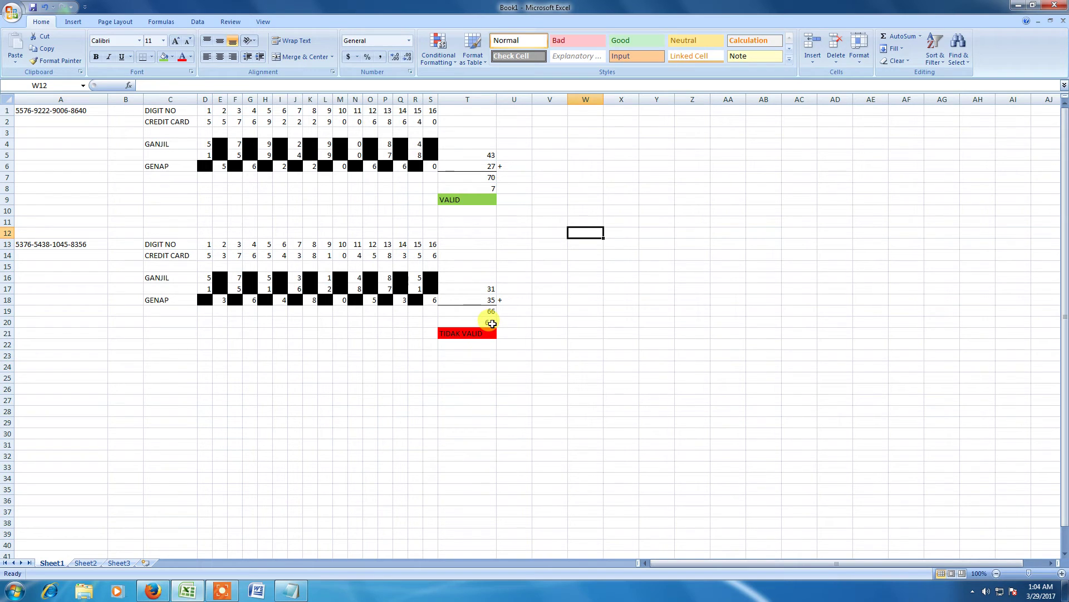
# Add the notes NB: TIDAK HABIS DI BAGI 10 in U20 and NB: HABIS DI BAGI 10 in U9.
pyautogui.click(514, 323)
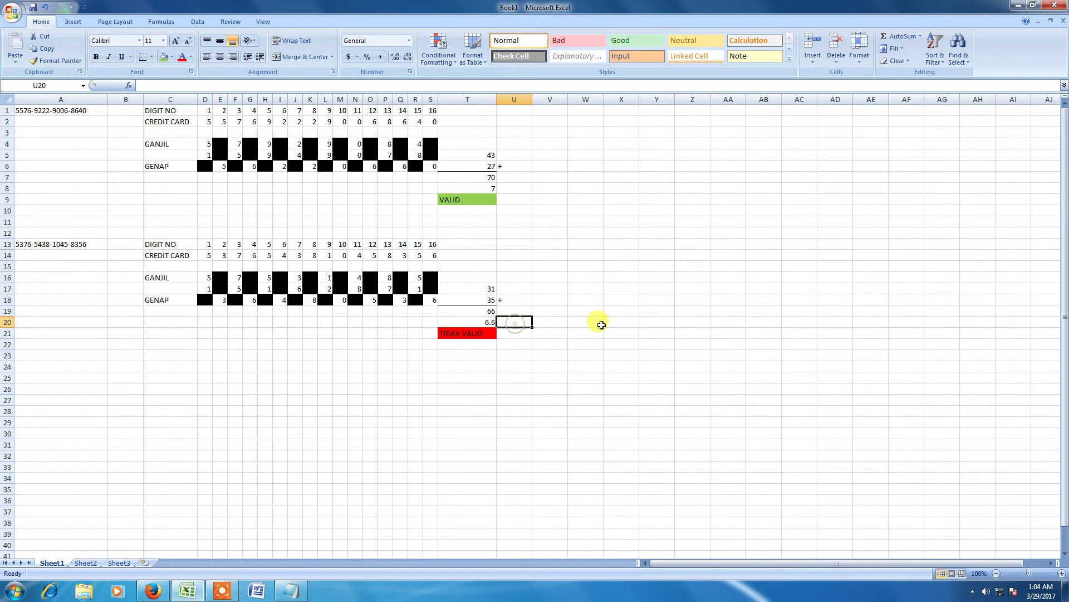
pyautogui.write('NV')
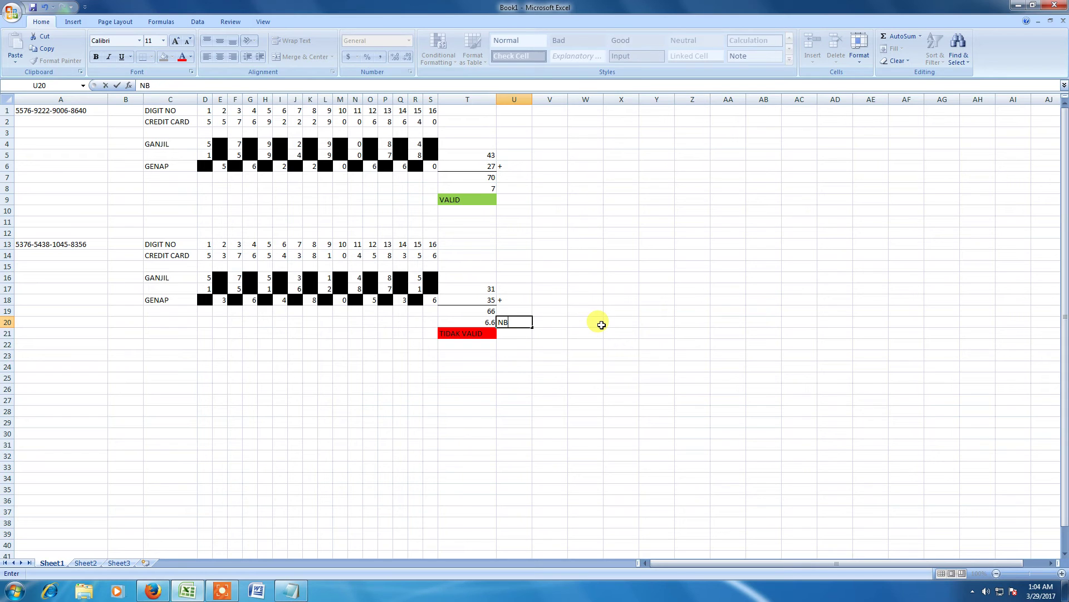
pyautogui.write('TI')
pyautogui.write('BAG')
pyautogui.write(' 10')
pyautogui.press('Return')
pyautogui.press('Up')
pyautogui.press('Up')
pyautogui.press('Up')
pyautogui.press('Up')
pyautogui.press('Up')
pyautogui.press('Down')
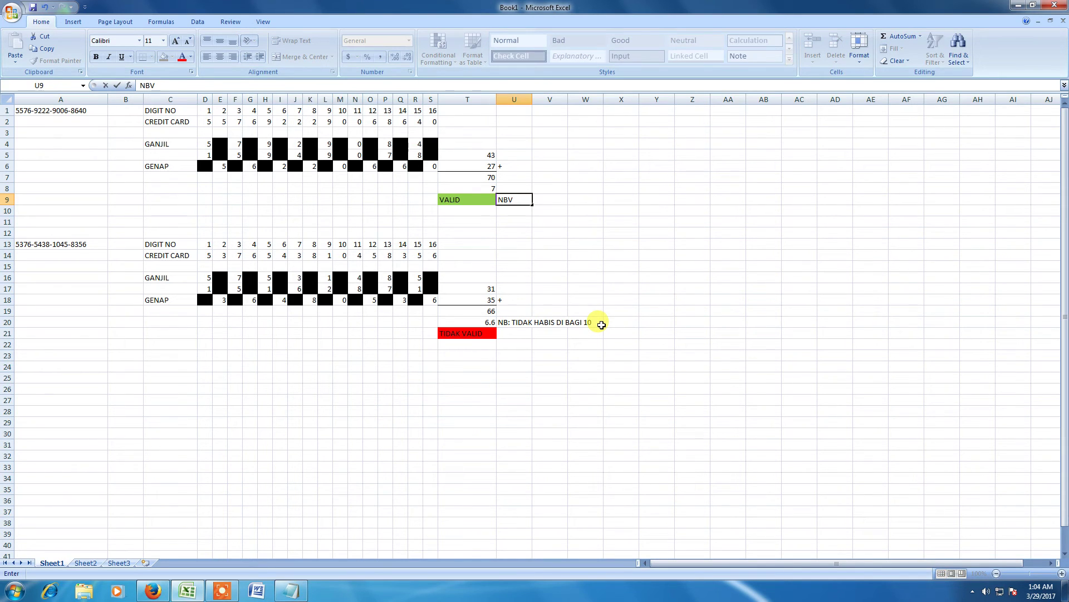
pyautogui.write('HABIS DI BAGI ')
pyautogui.write('10')
pyautogui.press('Return')
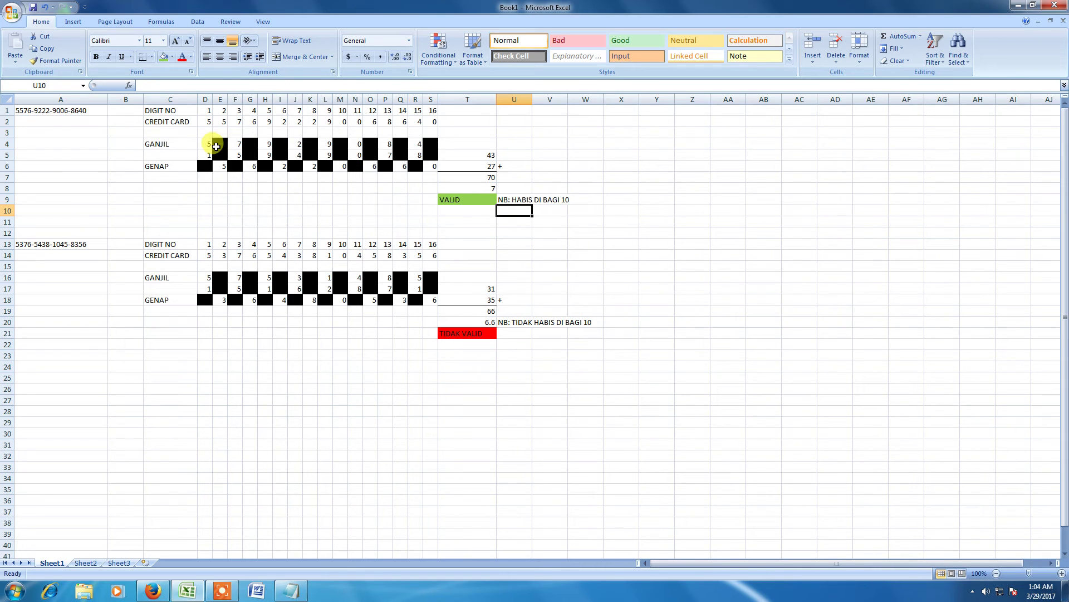
# Narrow column B, then column A, so the card numbers in A1 and A13 still fit.
pyautogui.moveTo(144, 99); pyautogui.dragTo(128, 100)
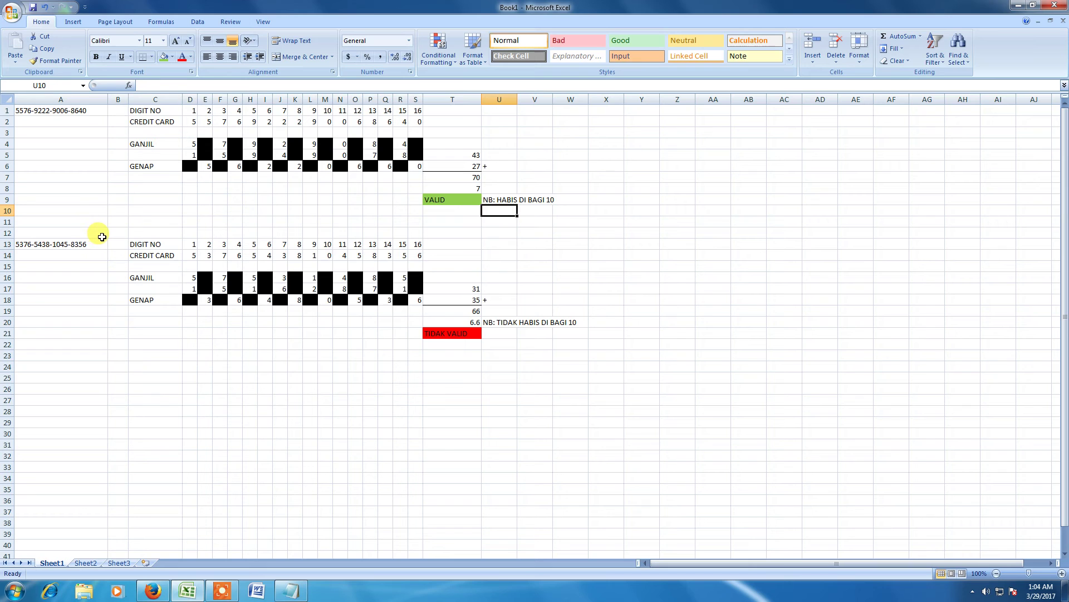
pyautogui.click(192, 255)
pyautogui.click(285, 256)
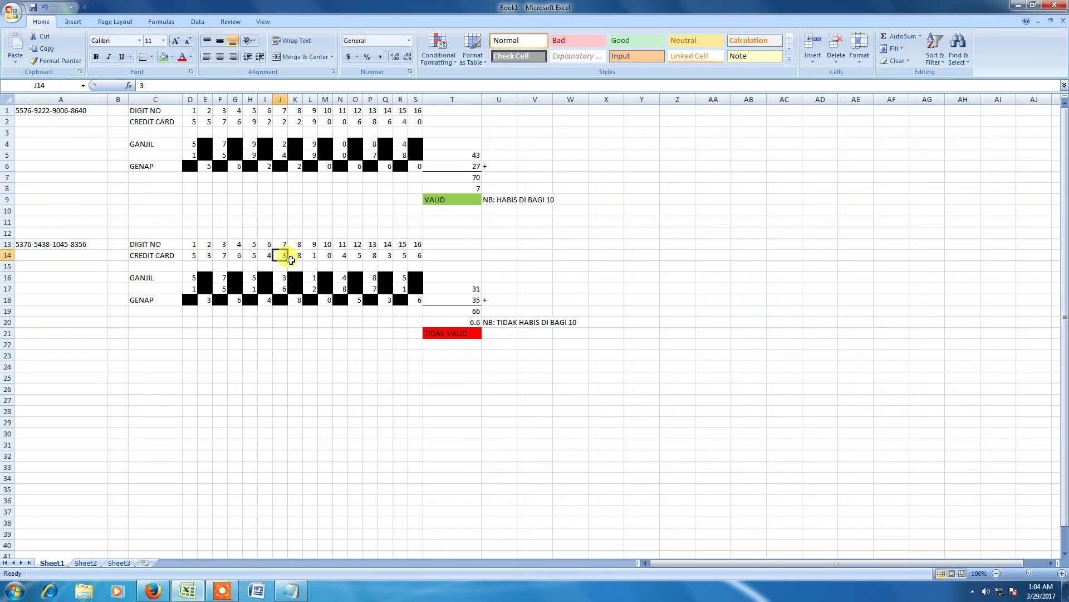
pyautogui.click(401, 256)
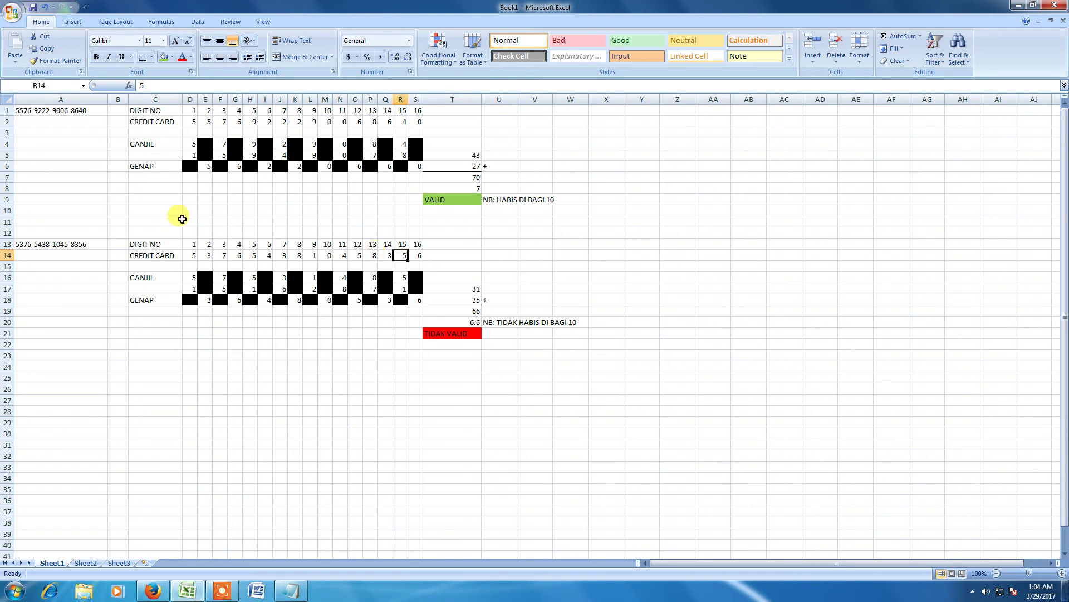
pyautogui.click(80, 110)
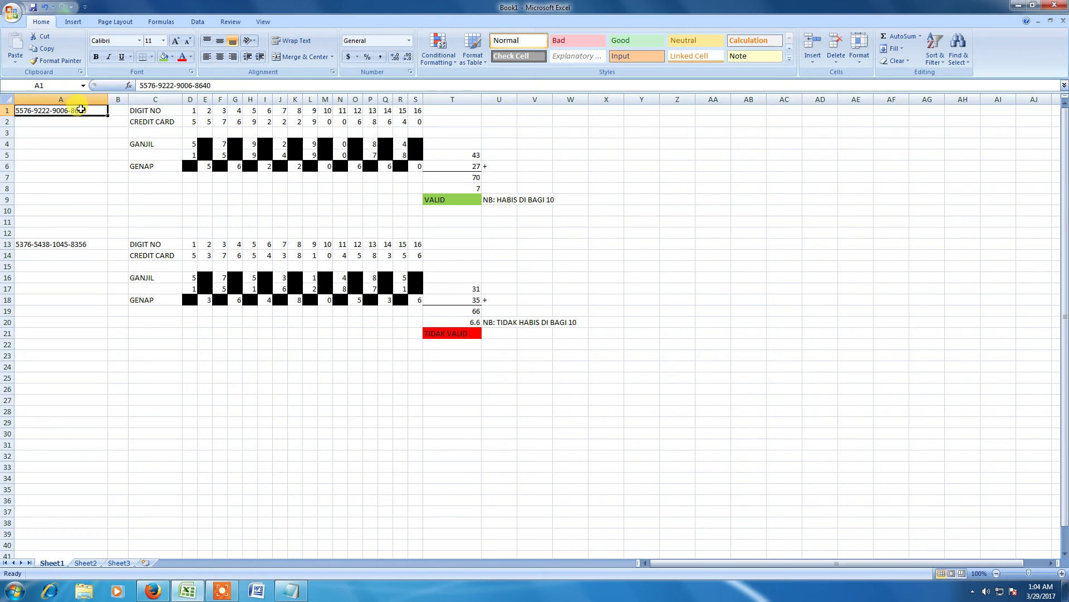
pyautogui.click(77, 241)
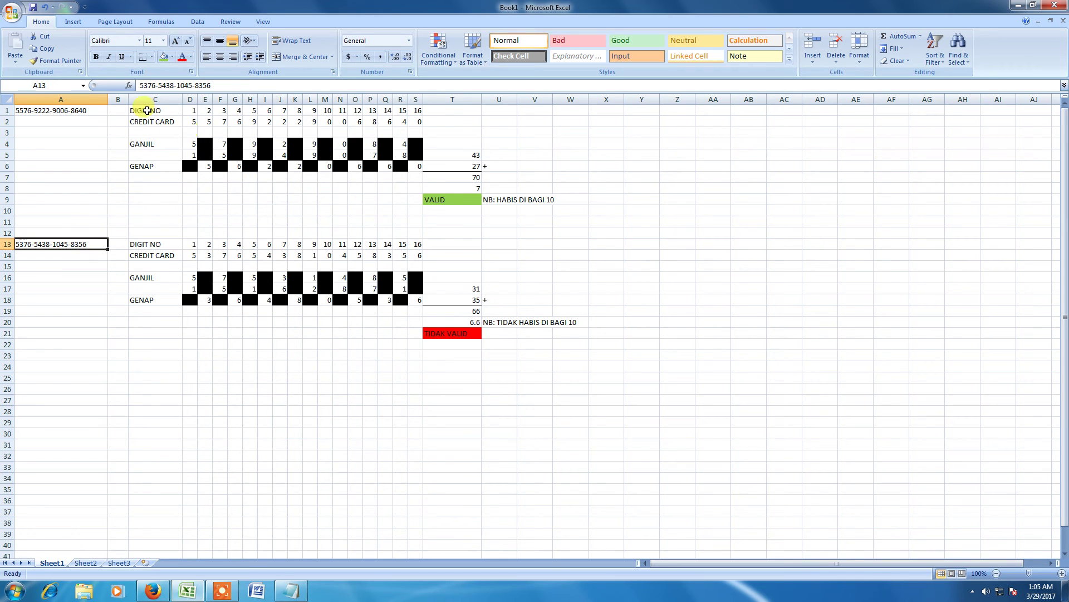
pyautogui.moveTo(108, 99); pyautogui.dragTo(97, 99)
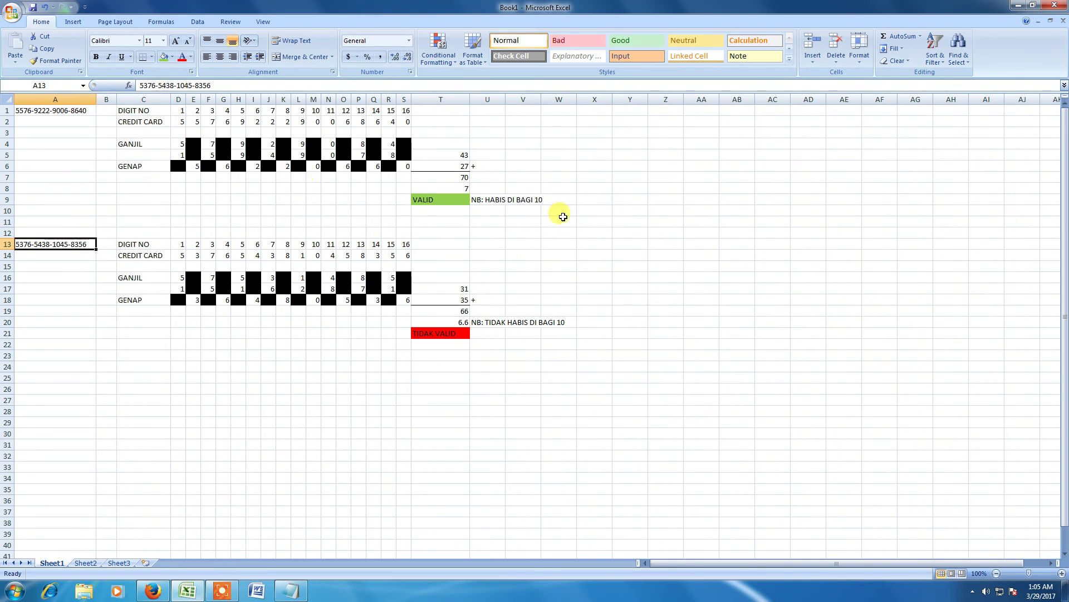
pyautogui.click(579, 219)
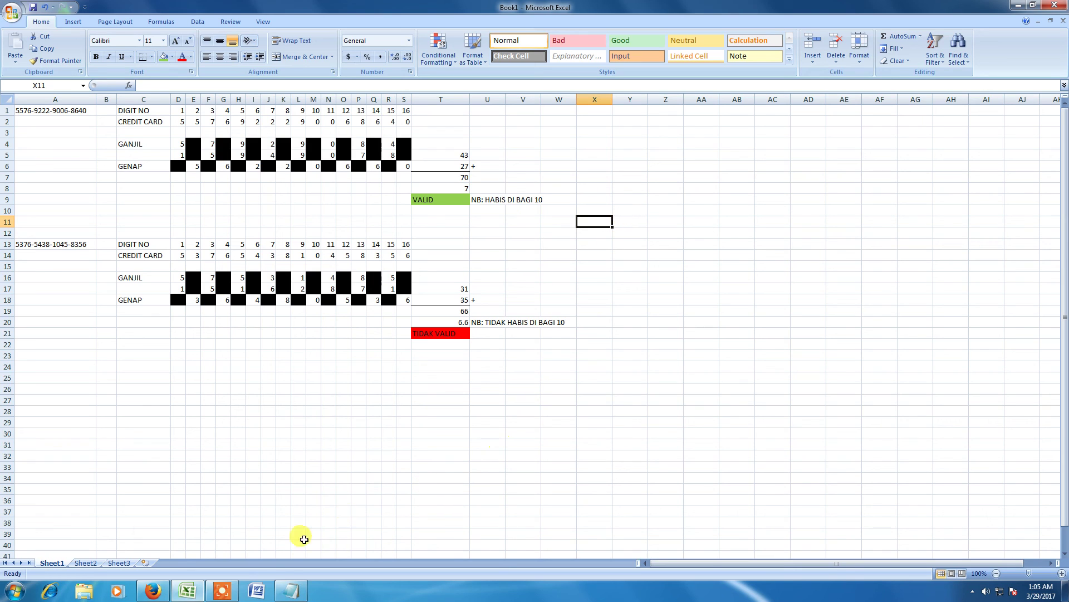
pyautogui.click(223, 590)
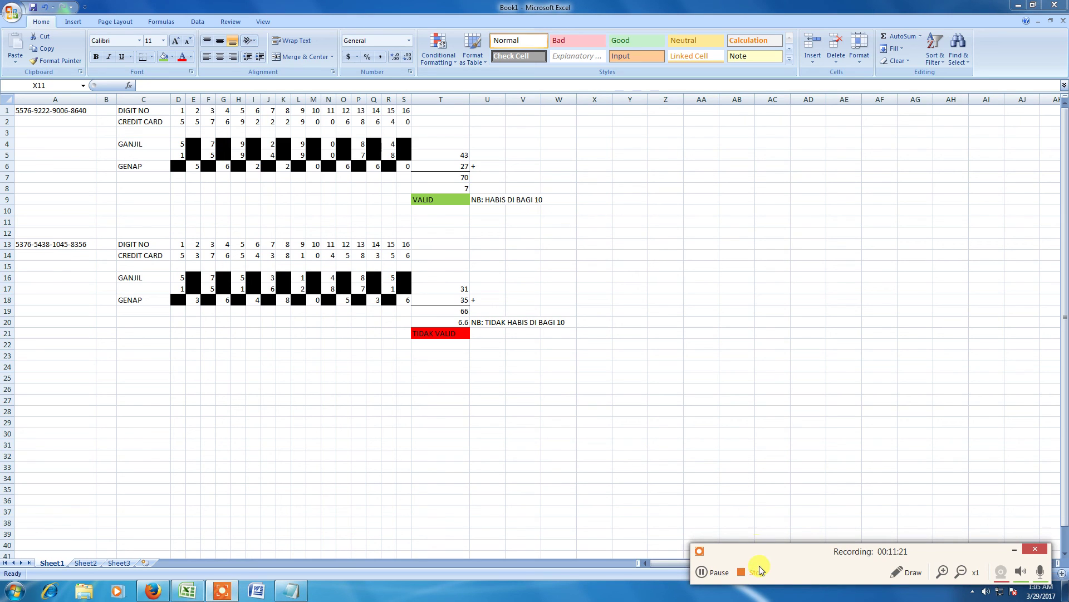